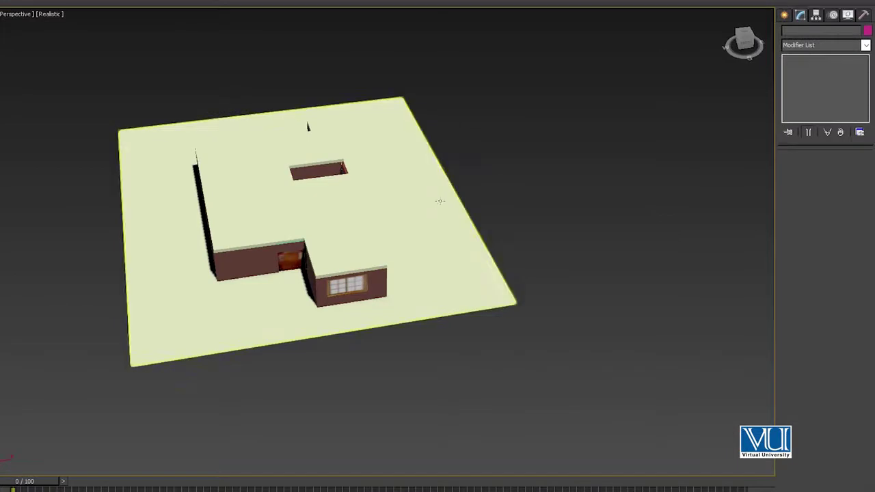
Step: Unhide the roof slab and bring up the 12 - Default material in the Slate Material Editor
right_click(444, 192)
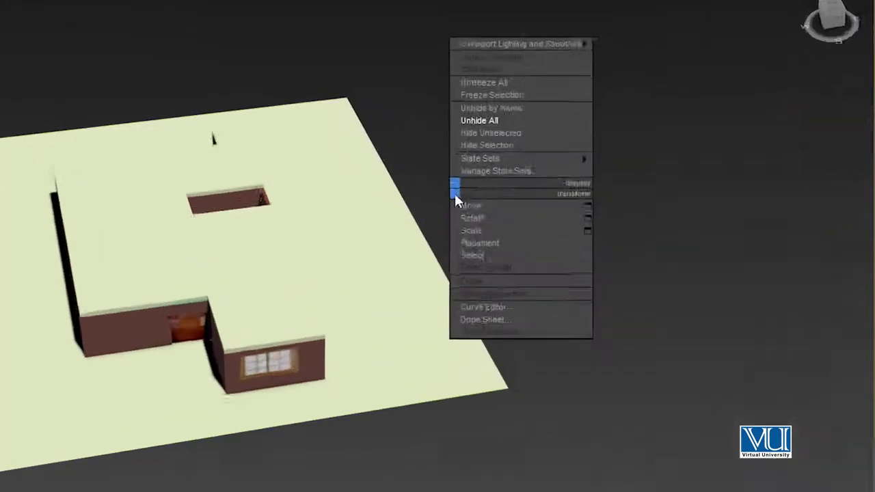
mouse_move(463, 176)
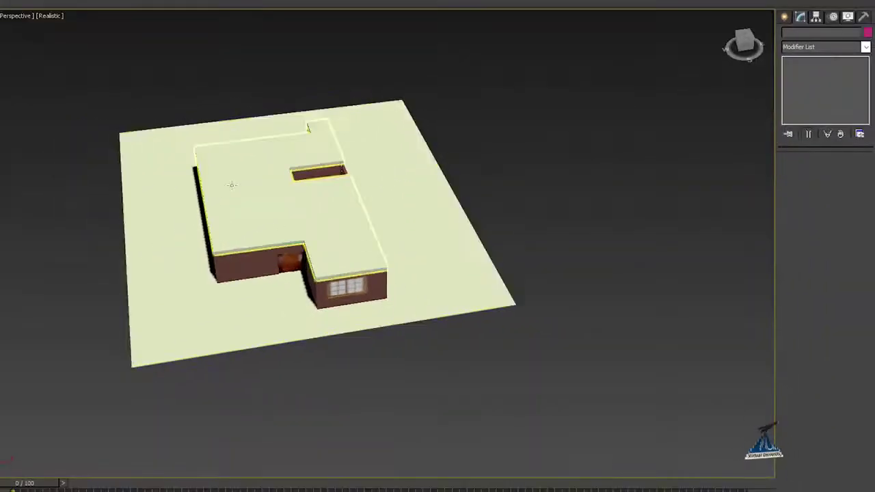
left_click(231, 185)
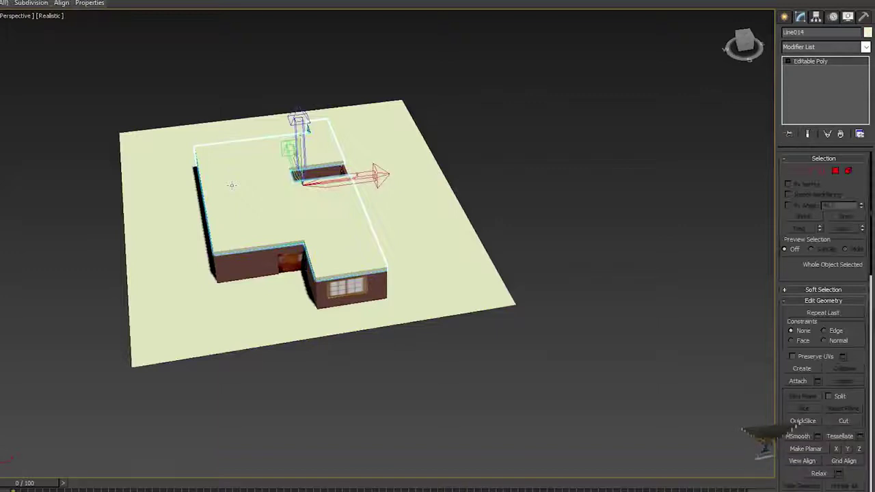
key("m")
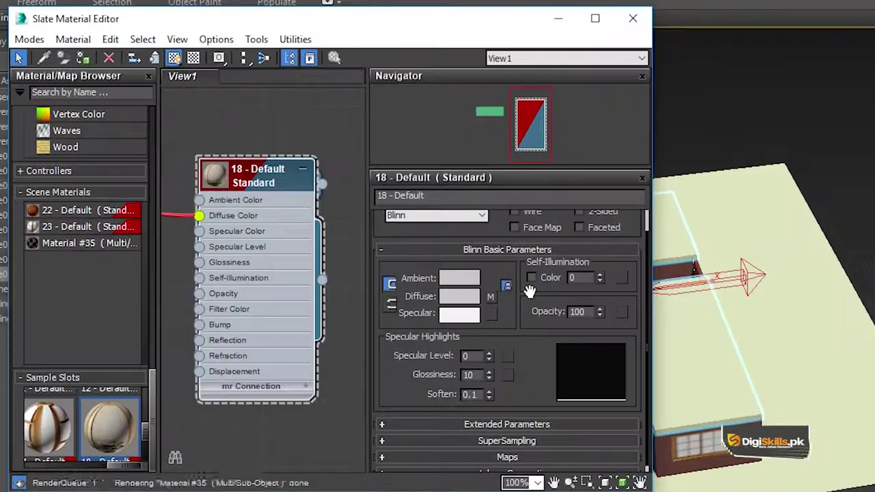
scroll(128, 433, "up", 2)
scroll(129, 434, "up", 2)
left_click(104, 428)
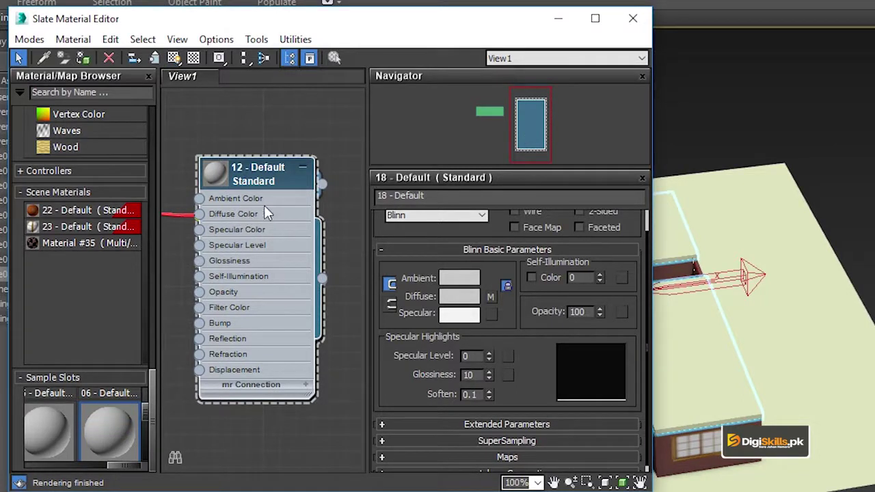
double_click(243, 213)
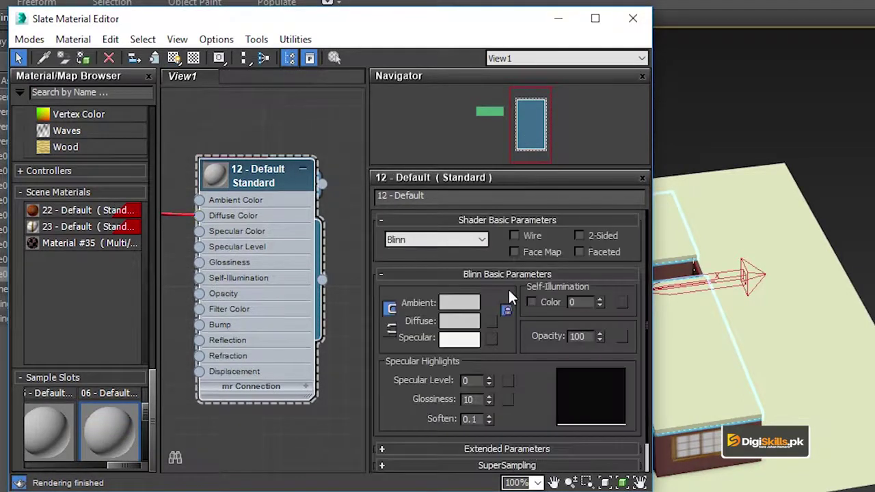
Step: Load Brick\BRICK38 as the bitmap diffuse map of 12 - Default
left_click(493, 327)
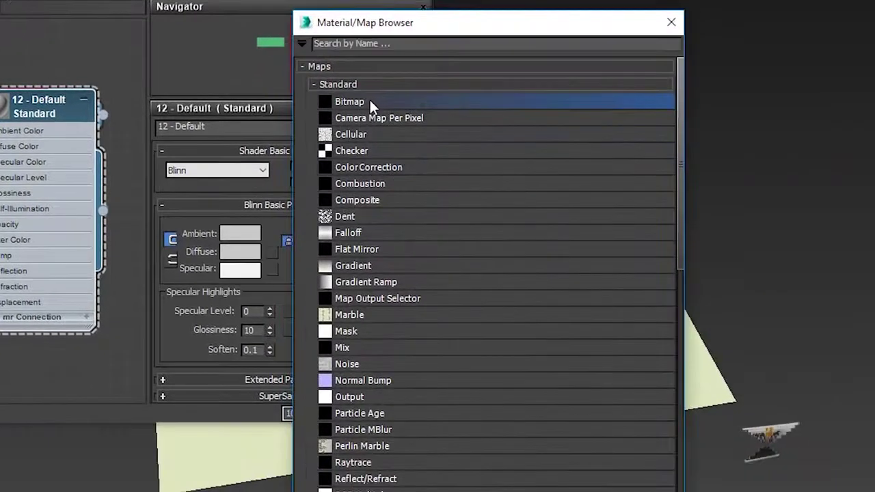
double_click(370, 101)
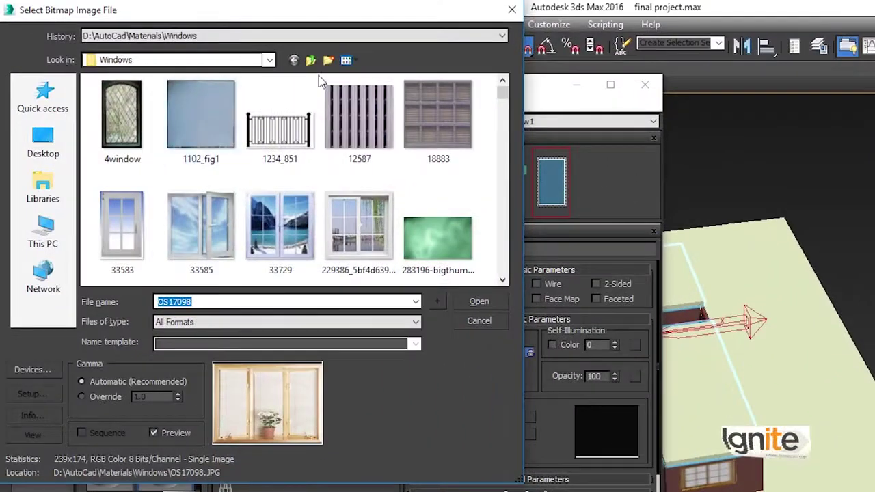
left_click(311, 61)
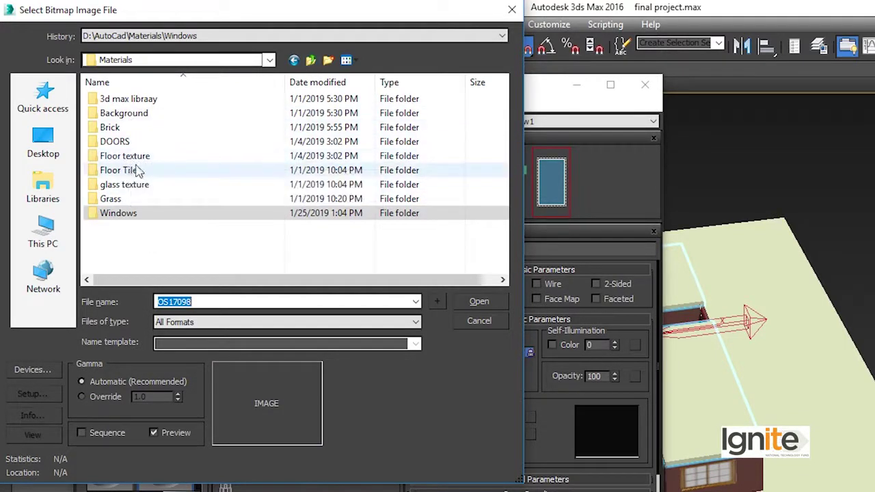
double_click(124, 130)
scroll(362, 172, "down", 3)
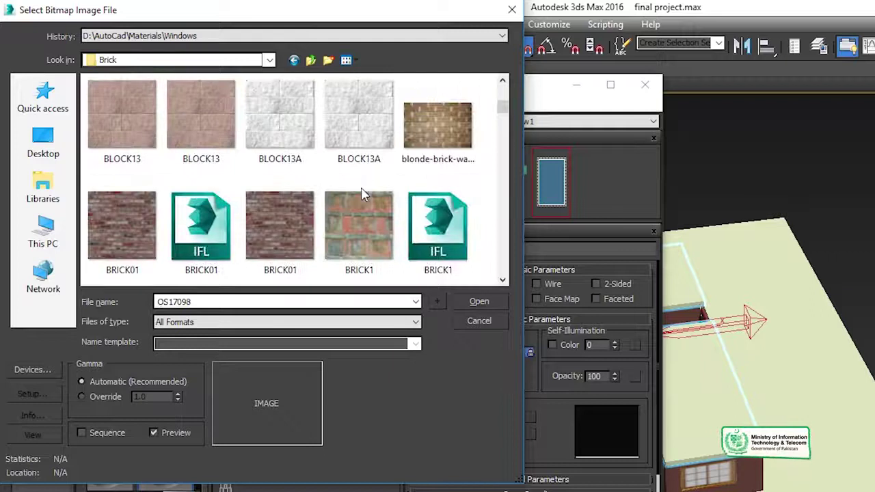
left_click(428, 161)
scroll(427, 161, "down", 1)
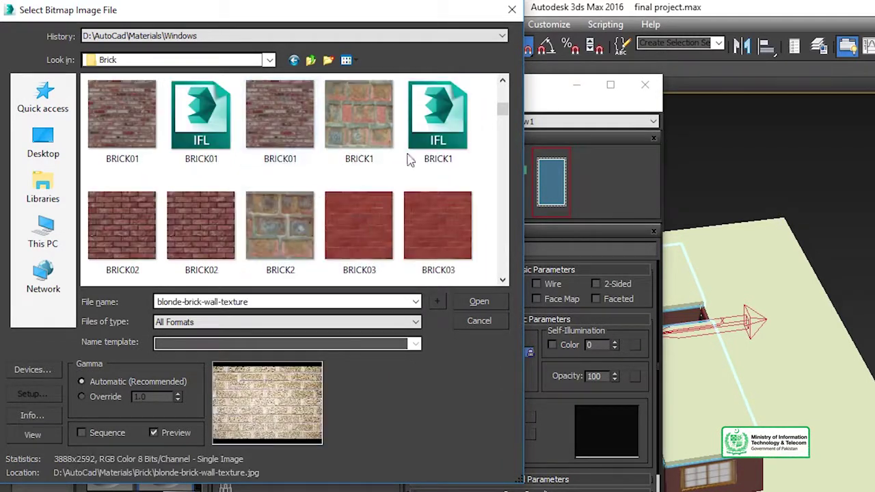
scroll(397, 184, "down", 3)
scroll(386, 204, "down", 5)
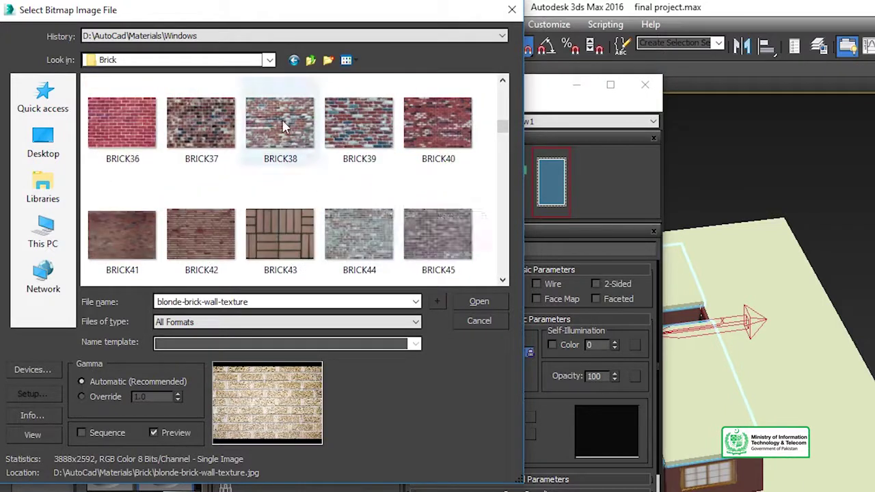
left_click(272, 137)
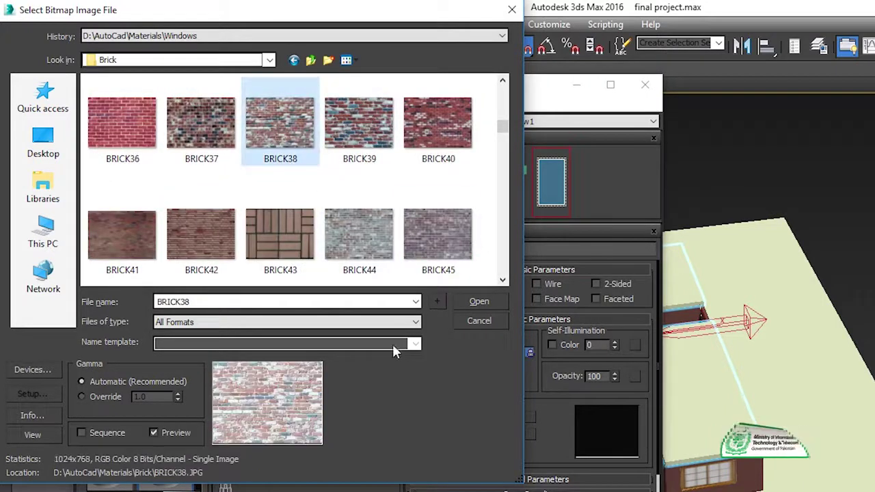
left_click(477, 300)
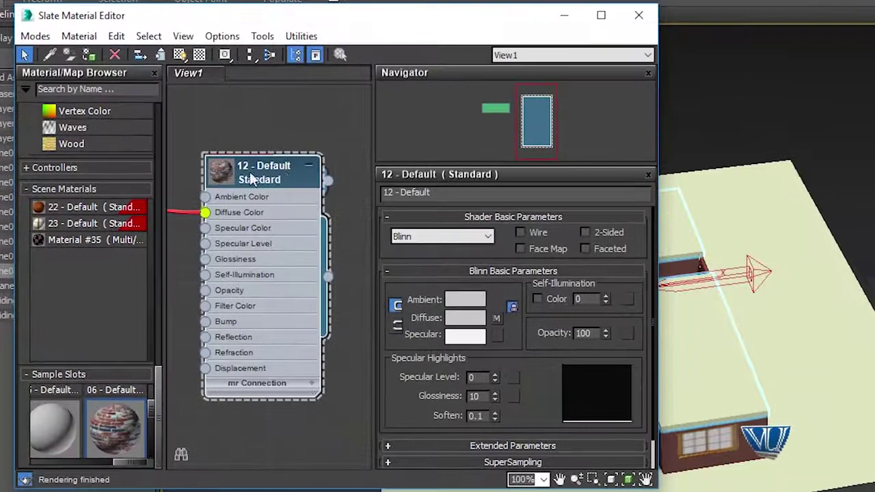
Step: Assign the brick material to the roof slab and show its texture in the viewport
left_click(84, 58)
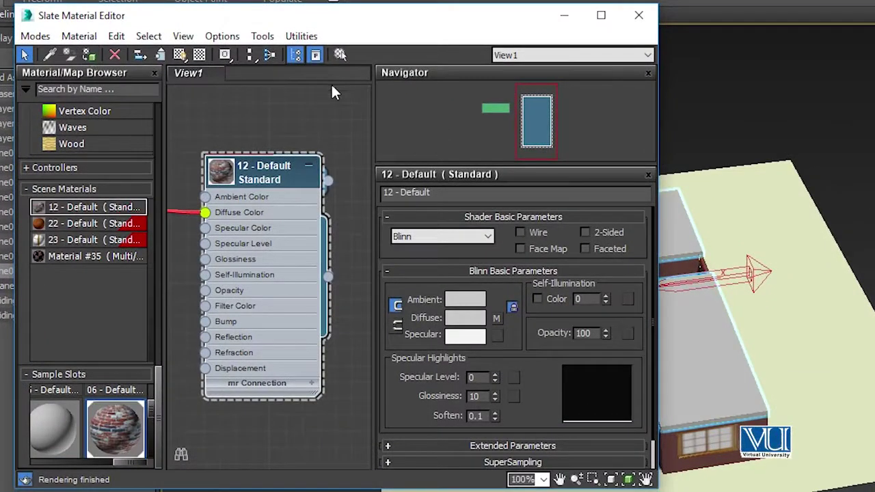
left_click(180, 56)
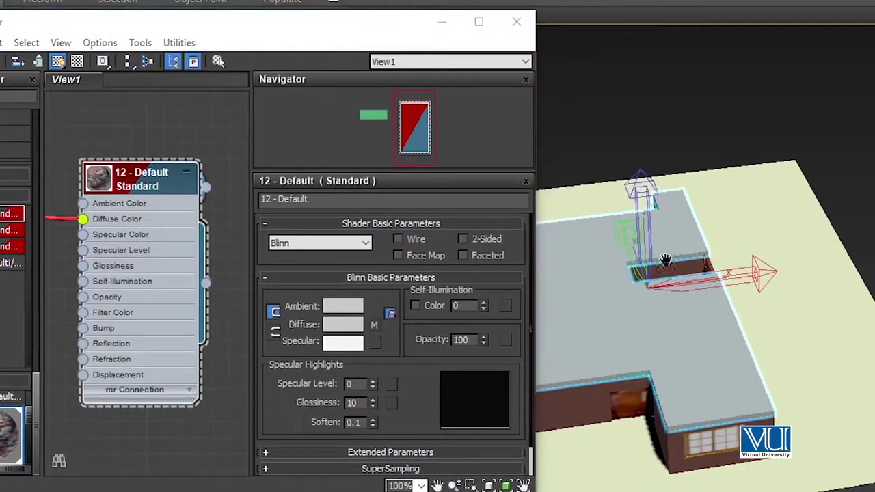
middle_click_drag(663, 260, 659, 235, "alt")
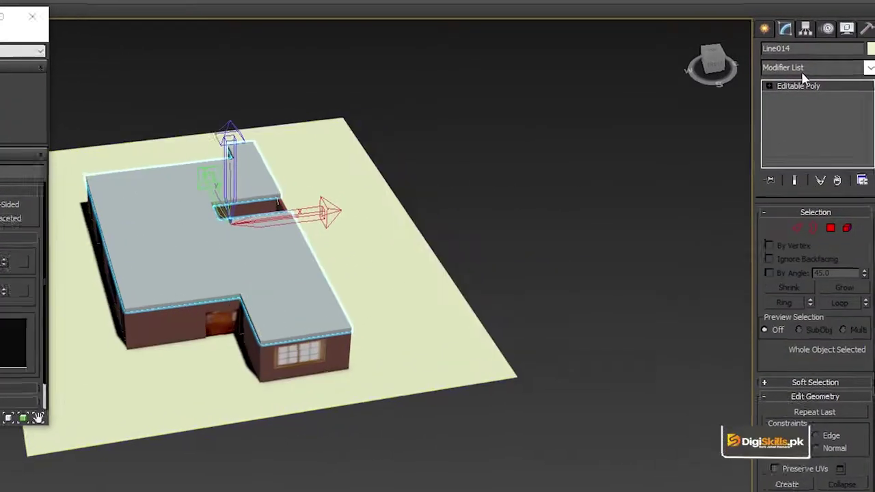
Step: Add a UVW Map modifier to the roof, tiled U 1.14 and V 1.12
left_click(805, 69)
scroll(775, 77, "down", 5)
scroll(775, 109, "down", 5)
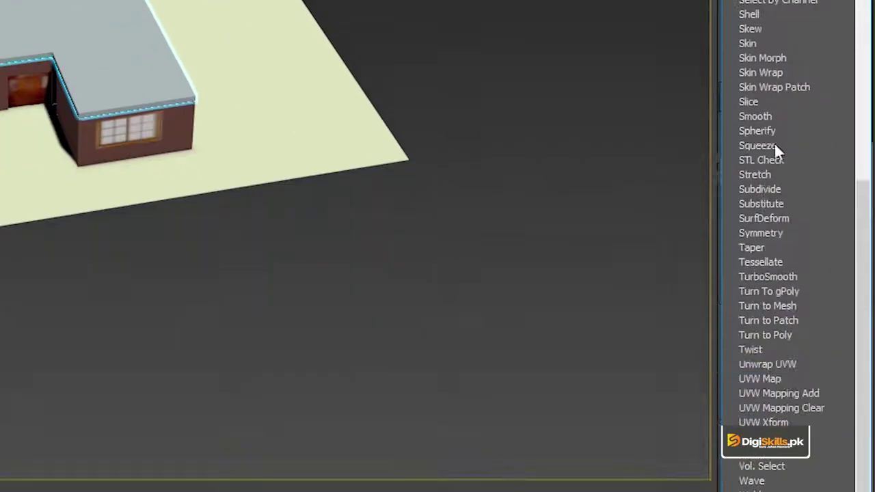
left_click(783, 379)
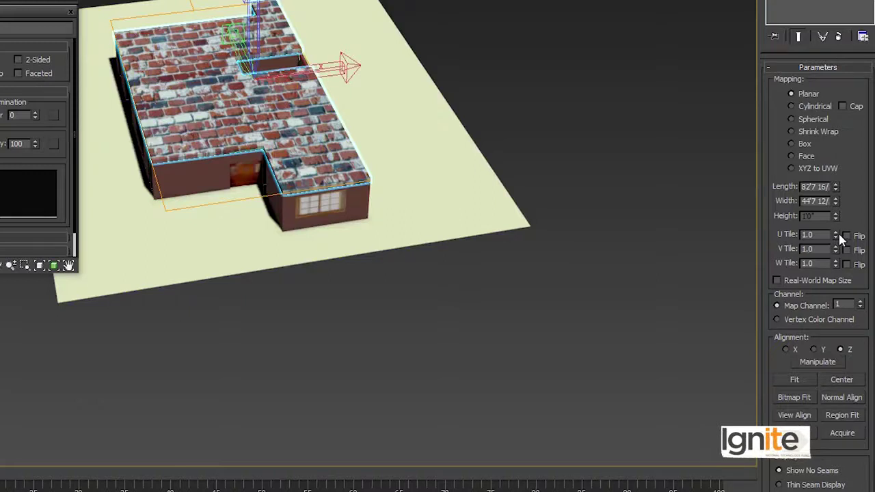
left_click_drag(837, 235, 837, 245)
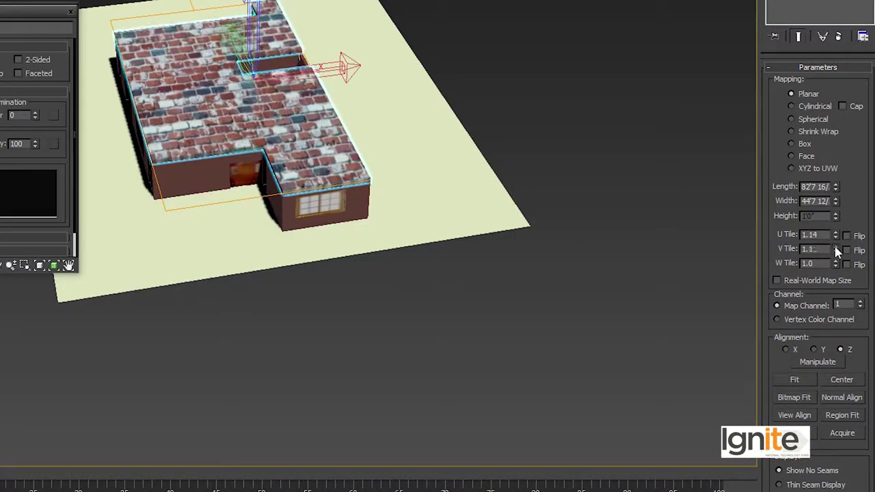
middle_click_drag(605, 242, 646, 239)
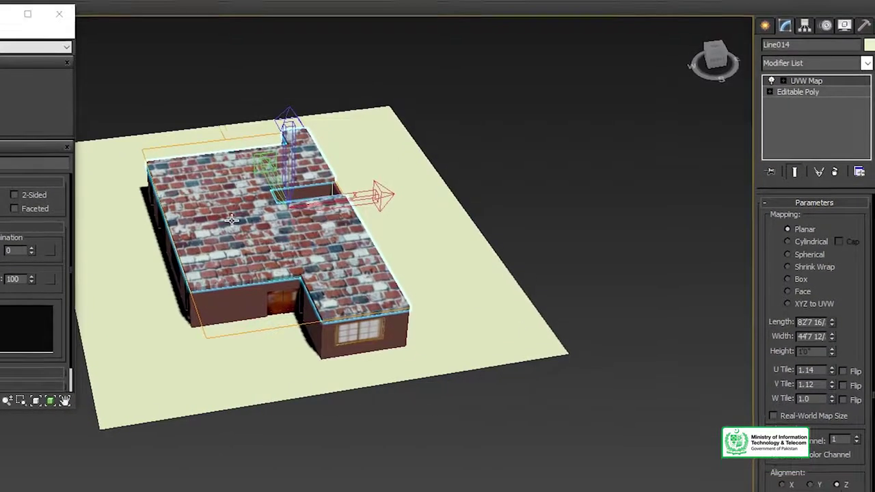
Step: Close the material editor and switch the roof's UVW mapping to Box
left_click(59, 13)
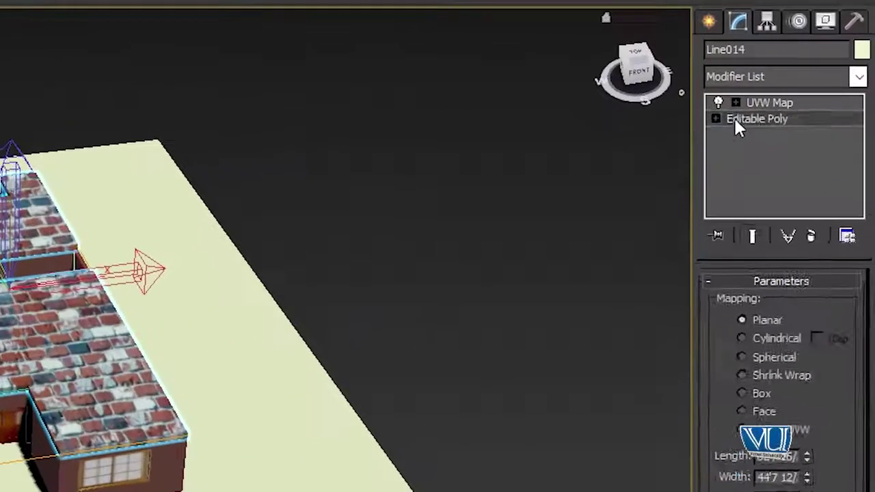
left_click(733, 117)
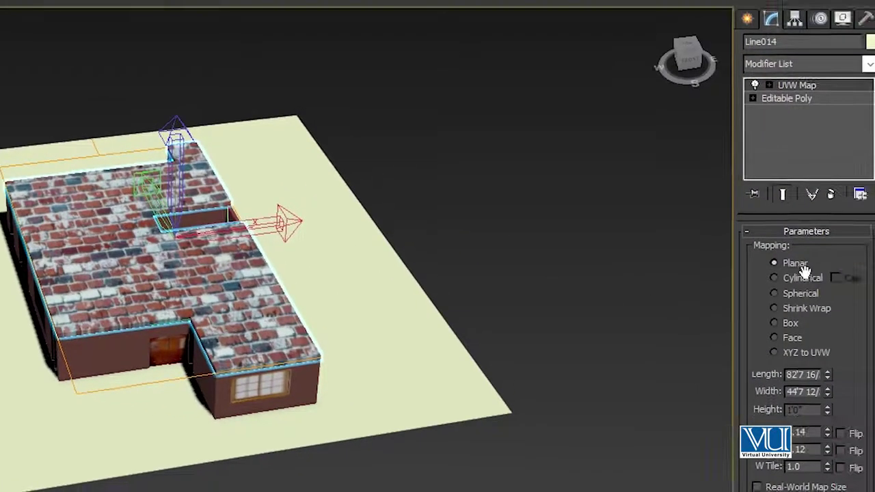
left_click(774, 323)
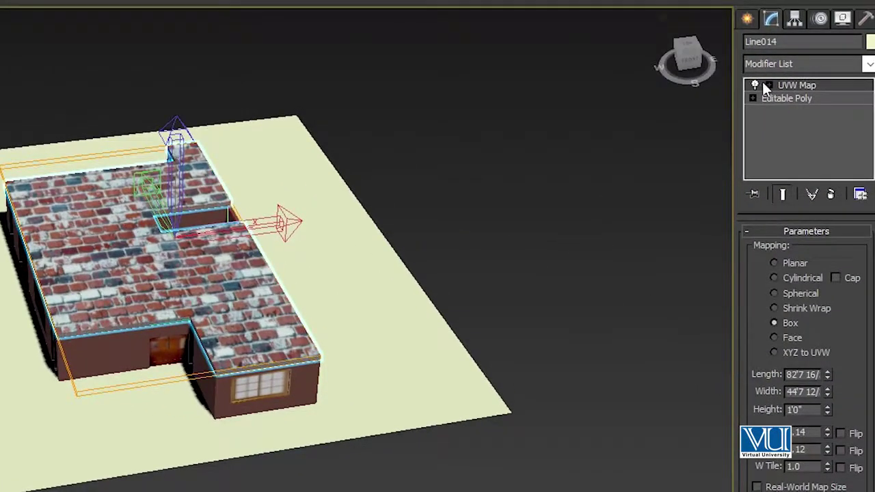
Step: Inset the roof slab's top polygon by 0'9"
left_click(784, 99)
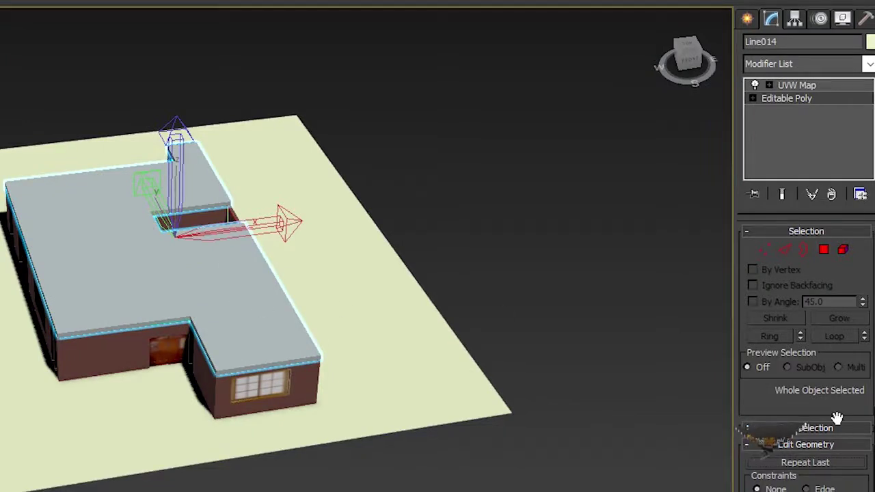
left_click(824, 249)
left_click(198, 287)
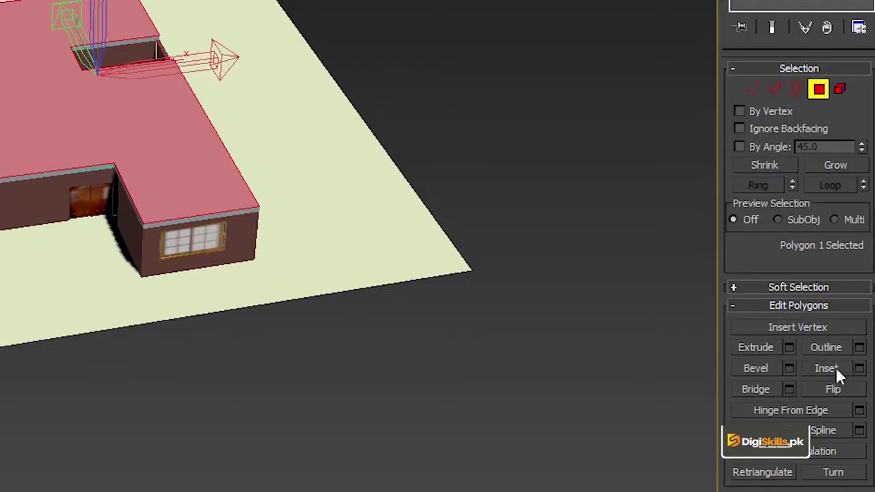
left_click(859, 372)
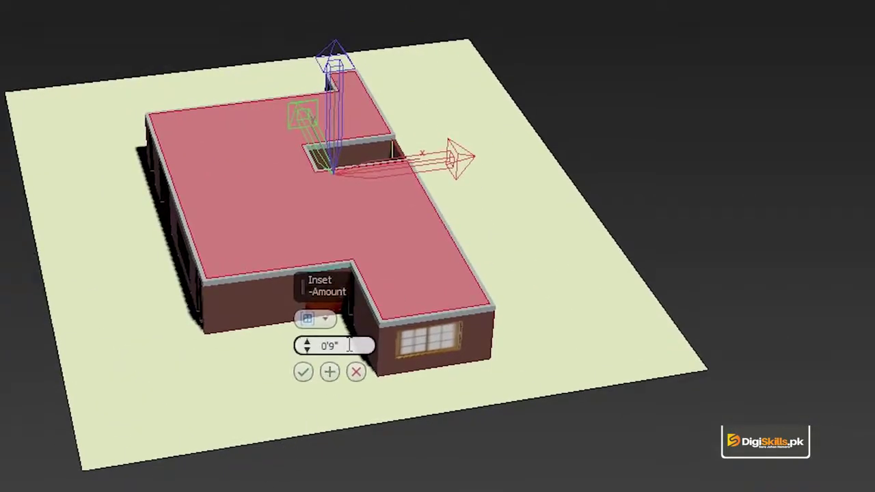
left_click(303, 372)
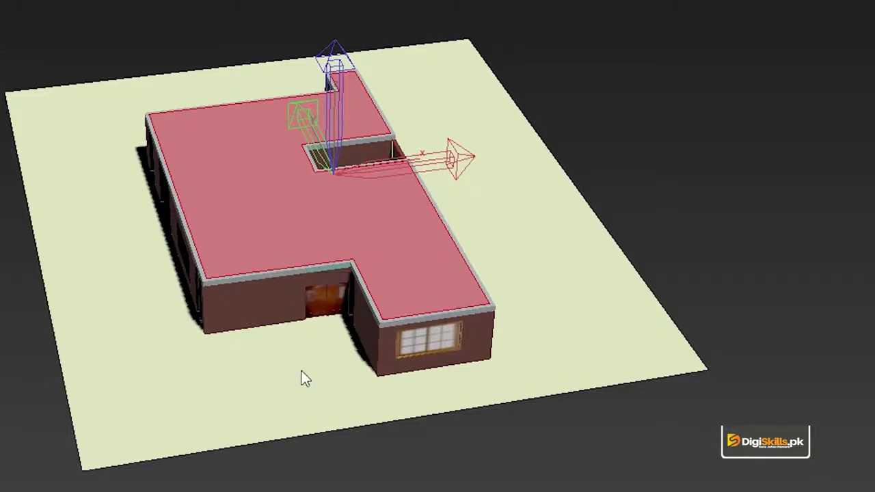
middle_click_drag(130, 216, 198, 236, "alt")
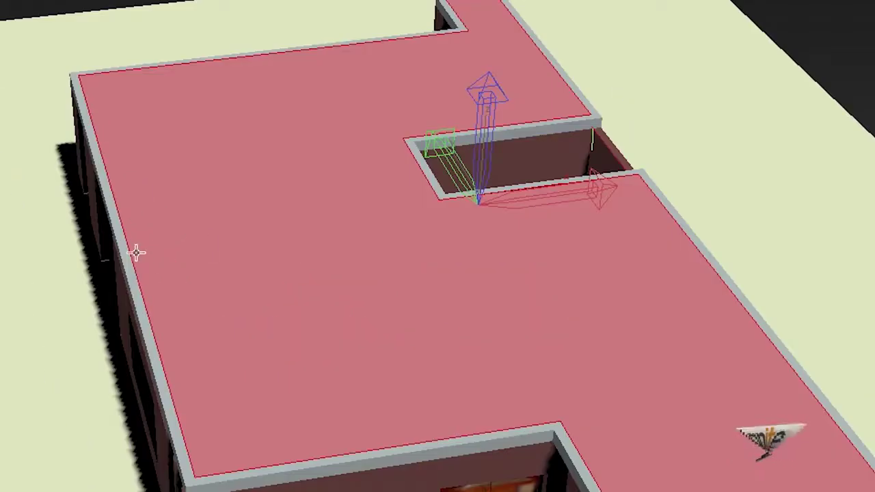
Step: Select the narrow rim faces along the roof's outer edges
left_click(160, 381)
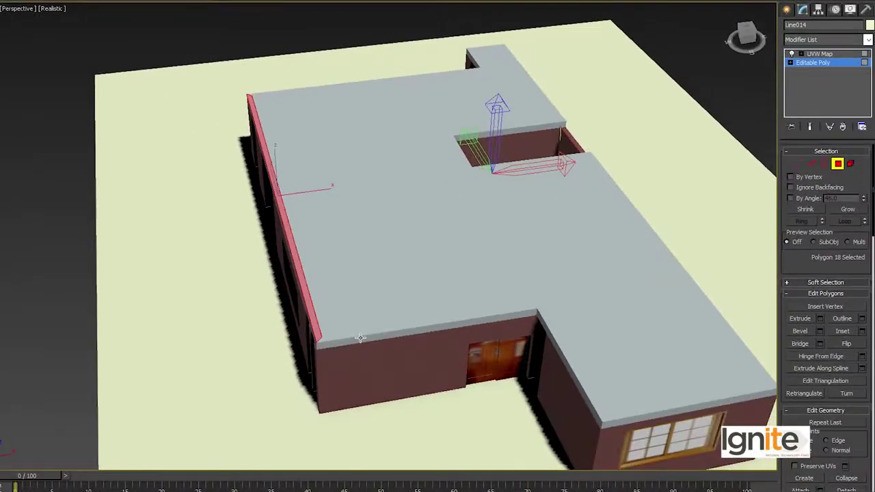
left_click(360, 336, "ctrl")
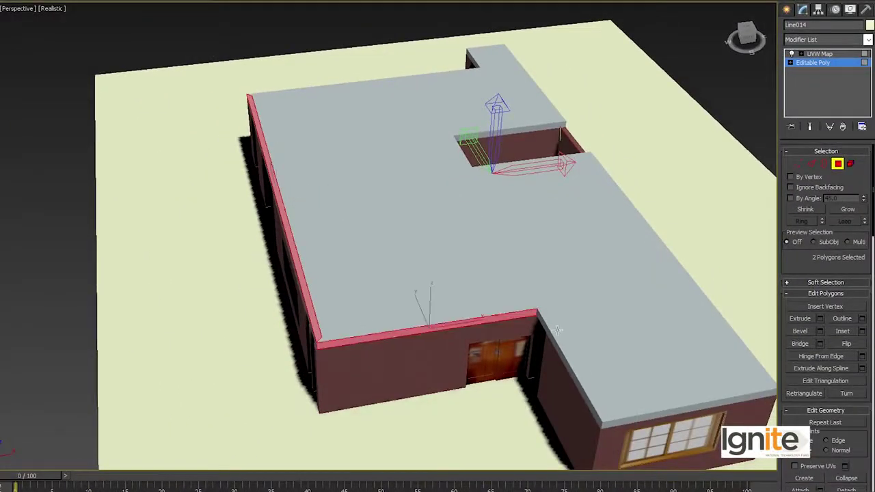
left_click(373, 333)
left_click(312, 317, "ctrl")
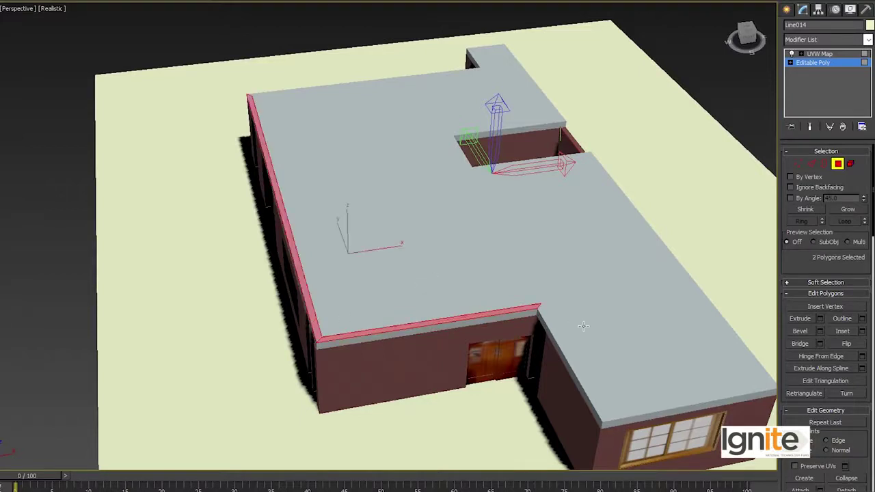
middle_click_drag(583, 326, 527, 319)
left_click(292, 286, "ctrl")
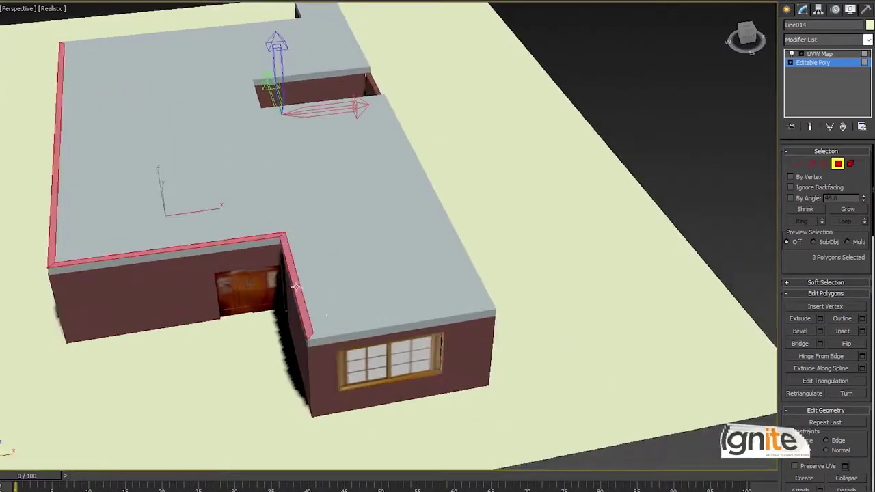
left_click(353, 330, "ctrl")
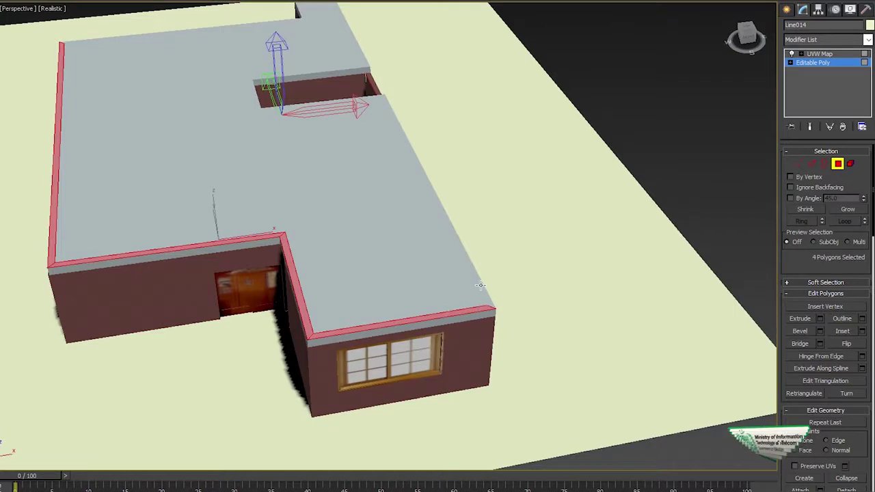
left_click(483, 287, "ctrl")
Step: Add the rim faces around the courtyard opening until 12 polygons are selected
middle_click_drag(382, 146, 404, 212, "alt")
scroll(436, 294, "up", 4)
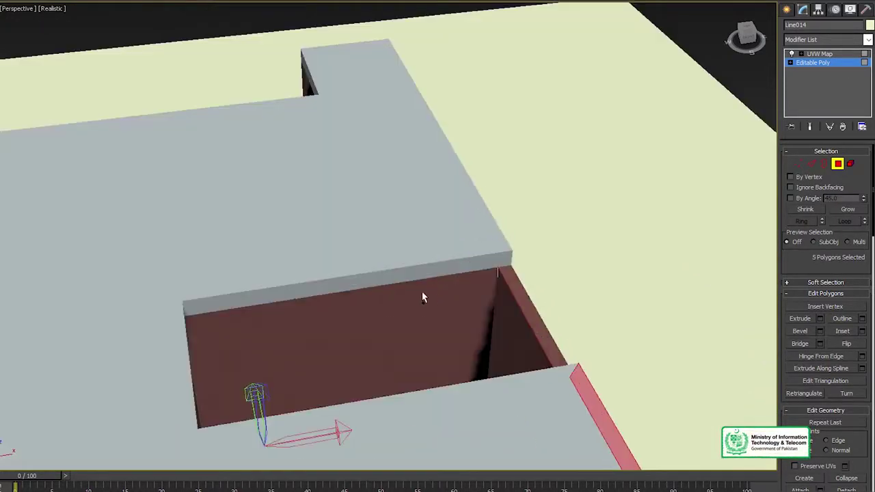
left_click(395, 265, "ctrl")
middle_click_drag(359, 270, 347, 257, "alt")
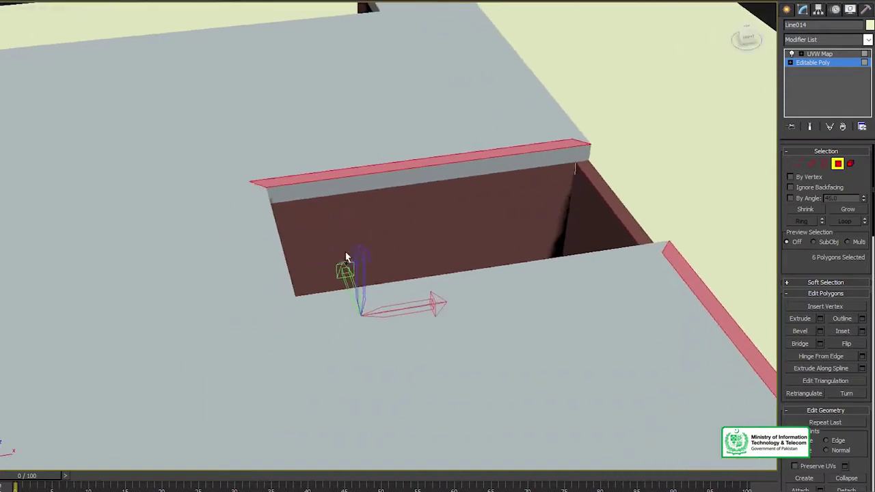
left_click(277, 244, "ctrl")
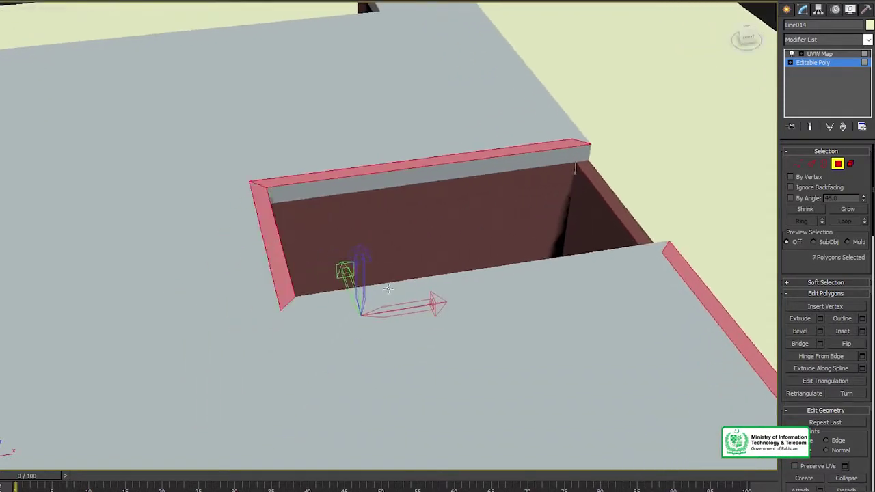
left_click(388, 290, "ctrl")
scroll(388, 289, "down", 5)
scroll(388, 289, "up", 4)
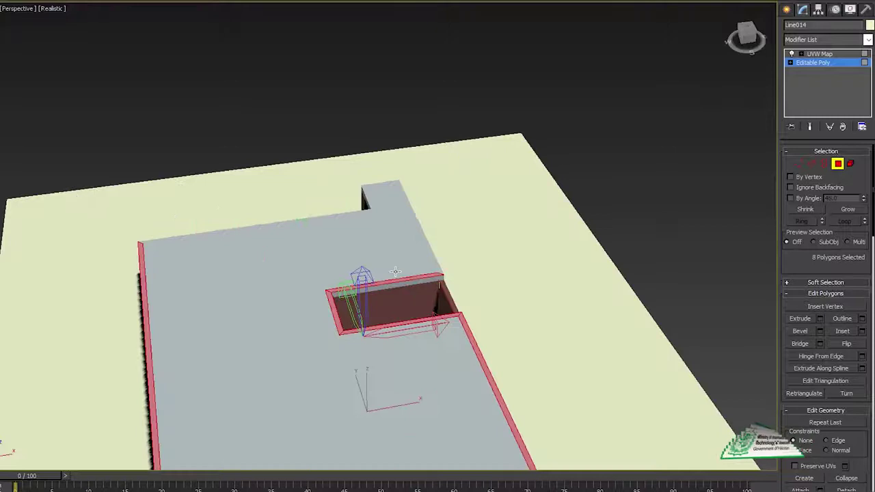
scroll(459, 239, "up", 3)
scroll(451, 246, "down", 2)
scroll(382, 256, "down", 1)
scroll(428, 226, "down", 3)
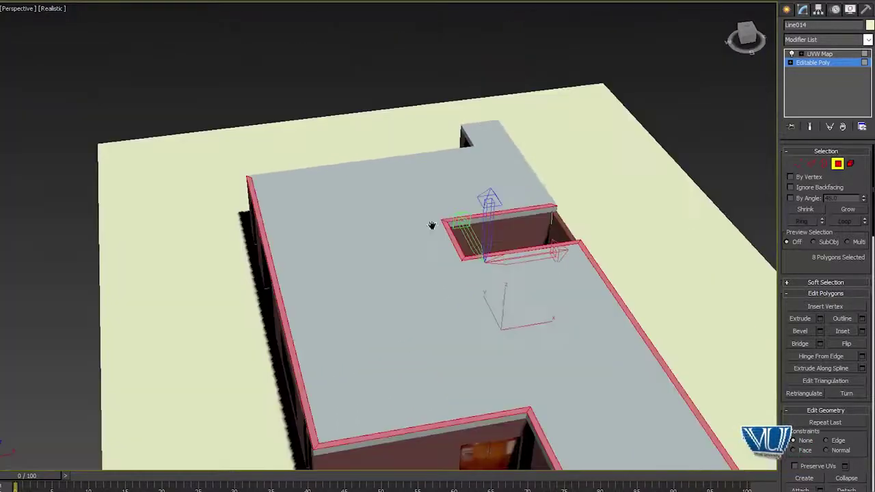
scroll(375, 213, "up", 6)
scroll(320, 130, "down", 5)
scroll(389, 114, "up", 3)
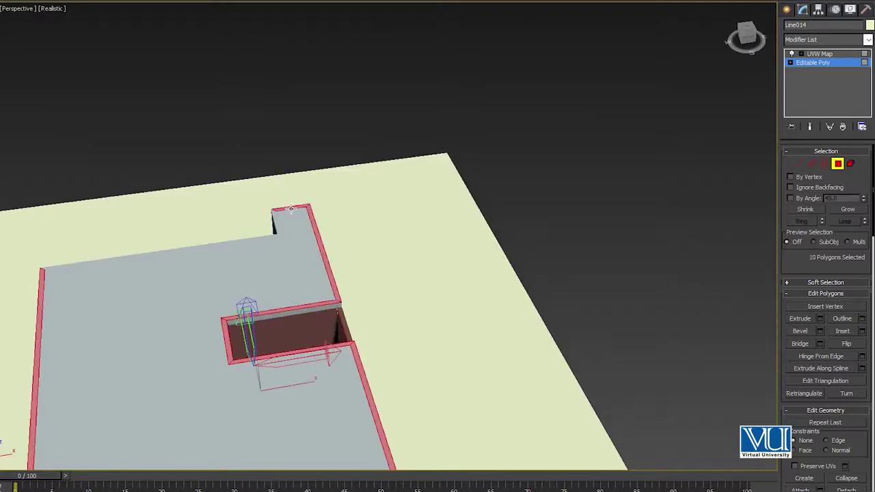
left_click(269, 238, "ctrl")
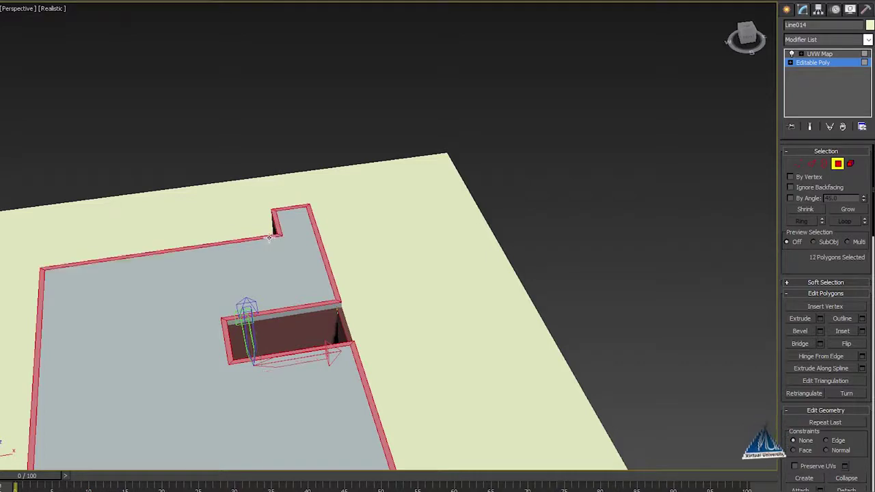
scroll(268, 237, "down", 5)
scroll(281, 231, "up", 2)
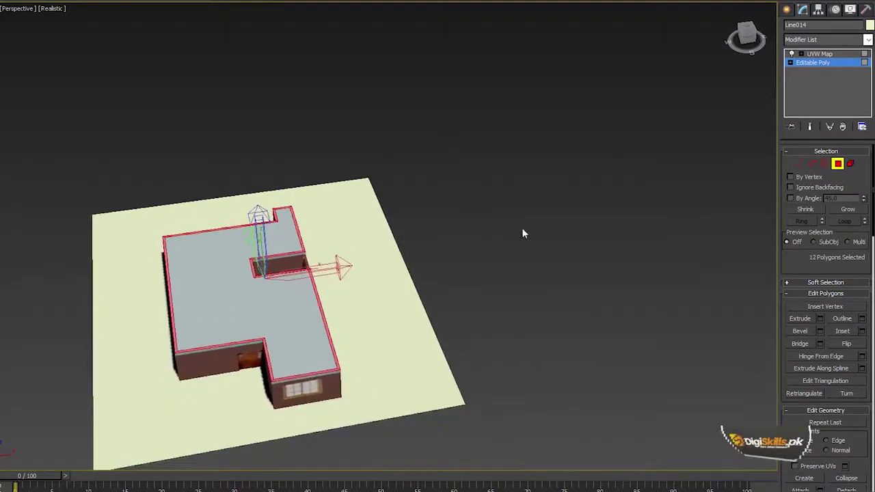
Step: Extrude the 12 rim faces 3'0" into a parapet, then deselect and leave polygon mode
left_click(791, 203)
type("3'")
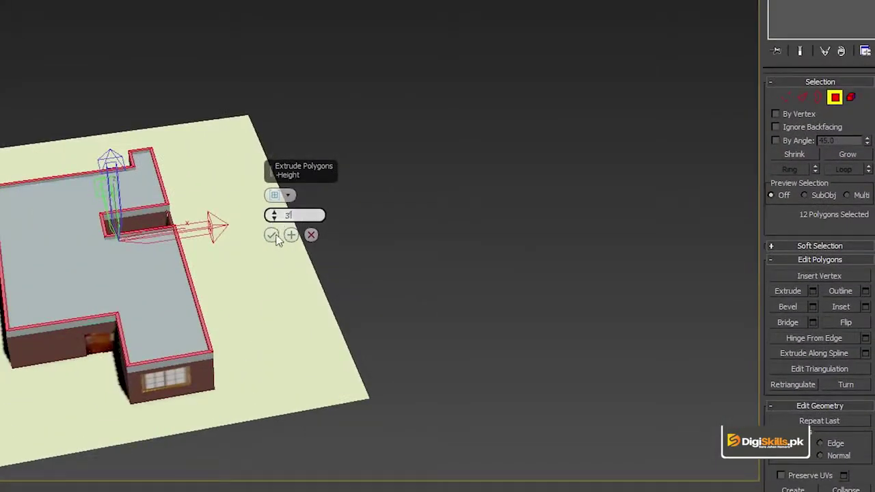
key("Return")
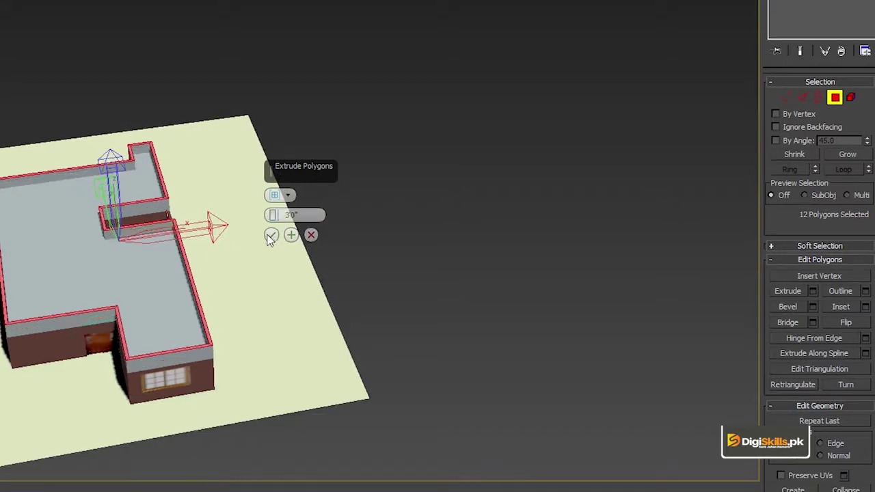
left_click(270, 236)
middle_click_drag(267, 244, 354, 189)
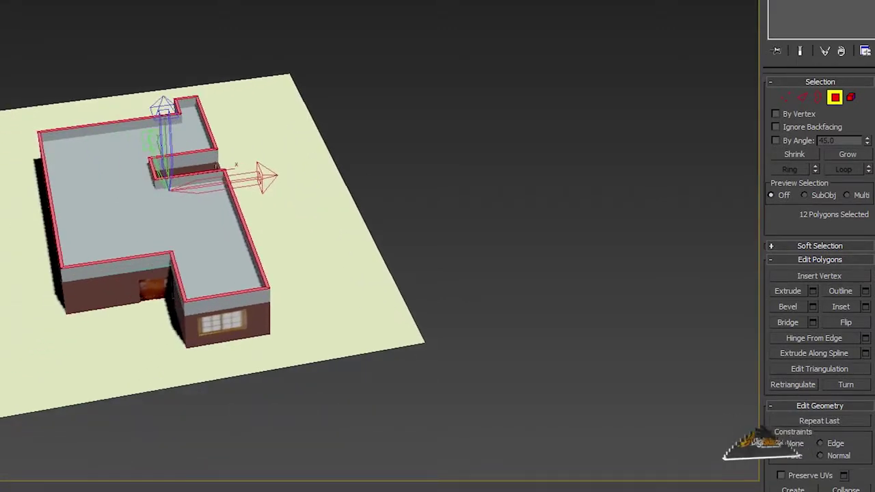
middle_click_drag(199, 191, 199, 214, "alt")
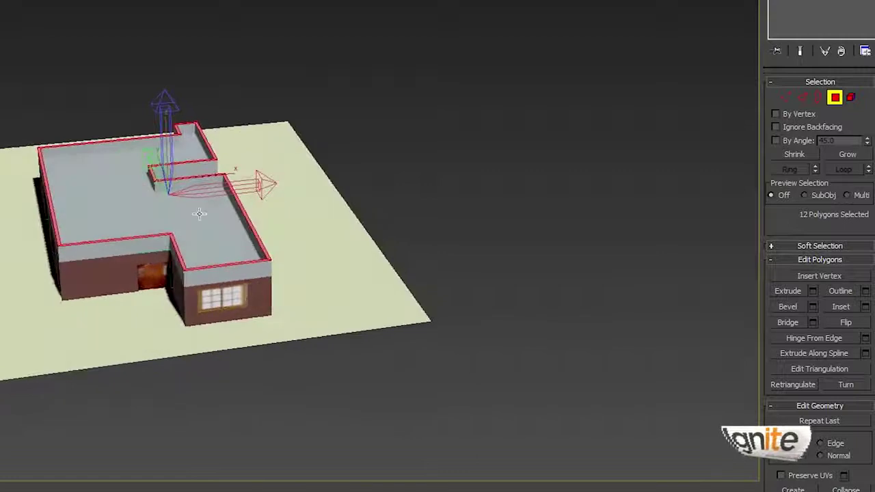
scroll(199, 214, "up", 5)
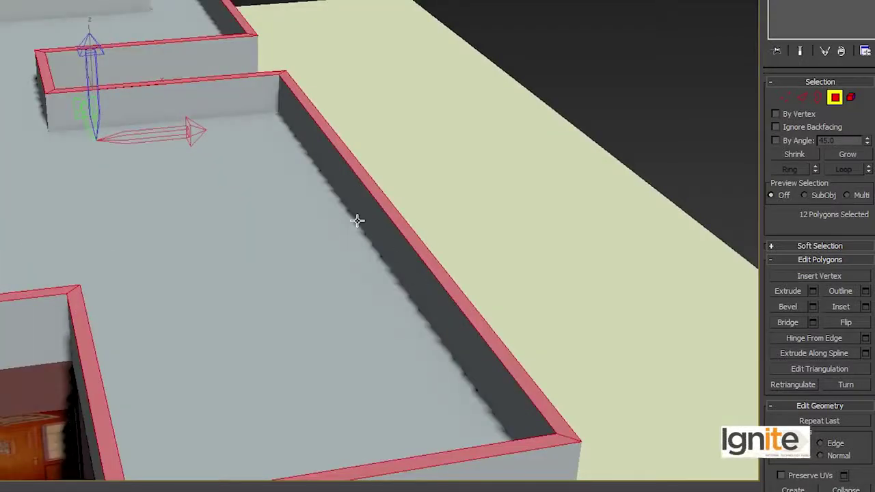
scroll(358, 220, "down", 3)
scroll(358, 220, "down", 2)
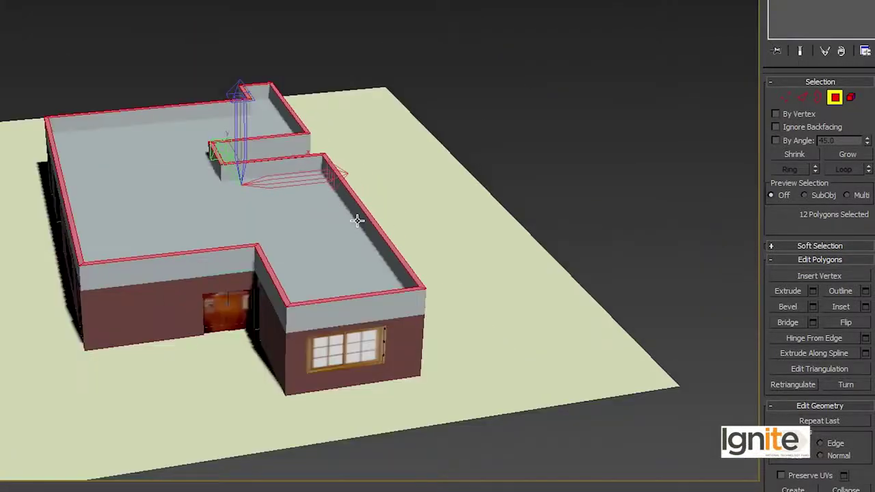
left_click(476, 276)
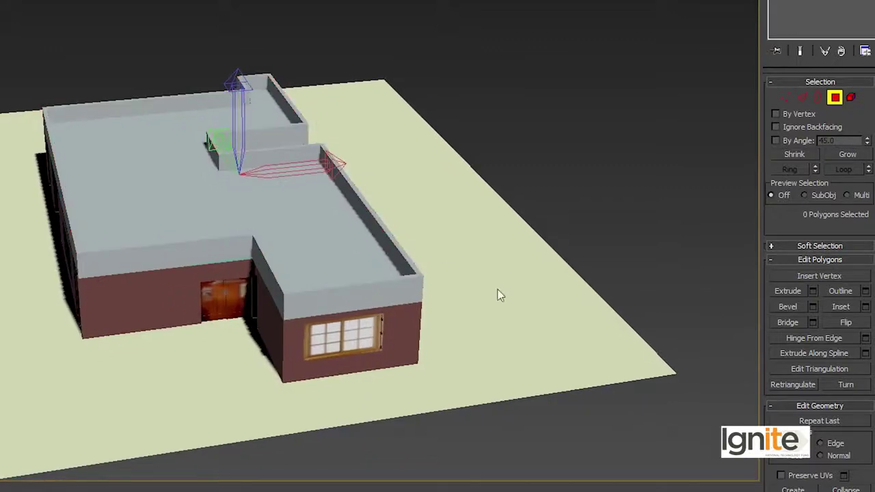
left_click(835, 99)
Step: Select the ground plane and bring up the 11 - Default material's parameters
left_click(515, 288)
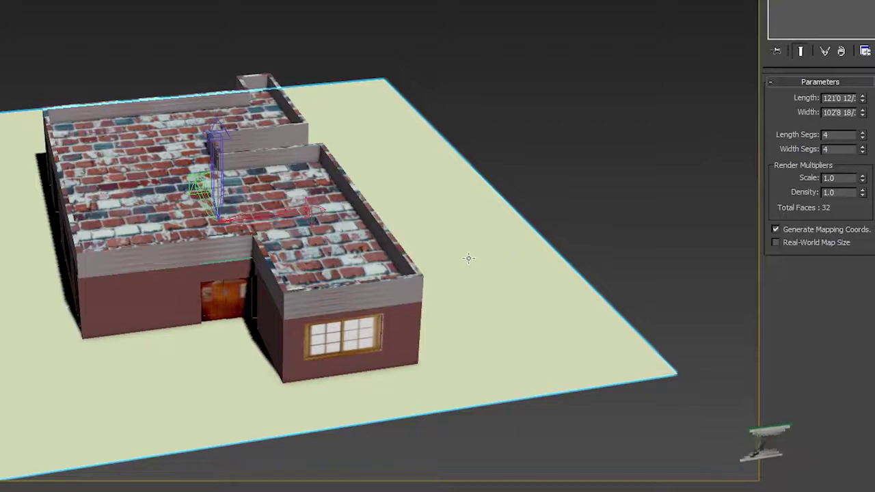
key("m")
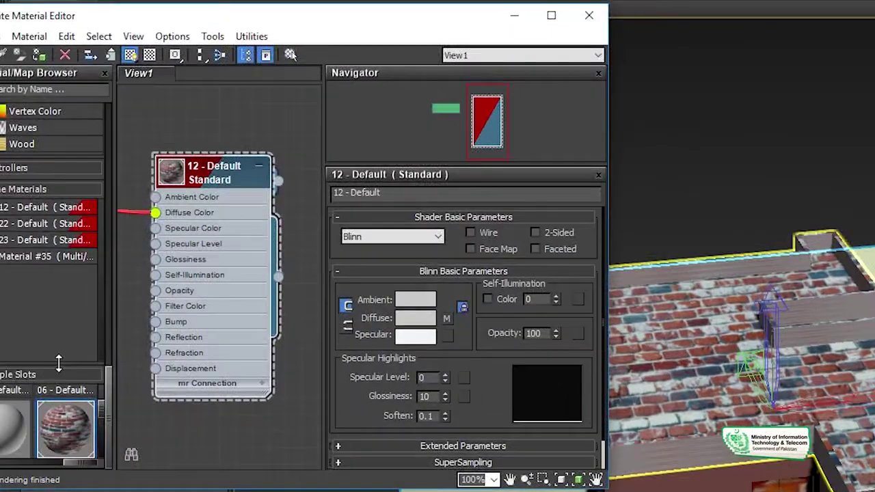
double_click(15, 443)
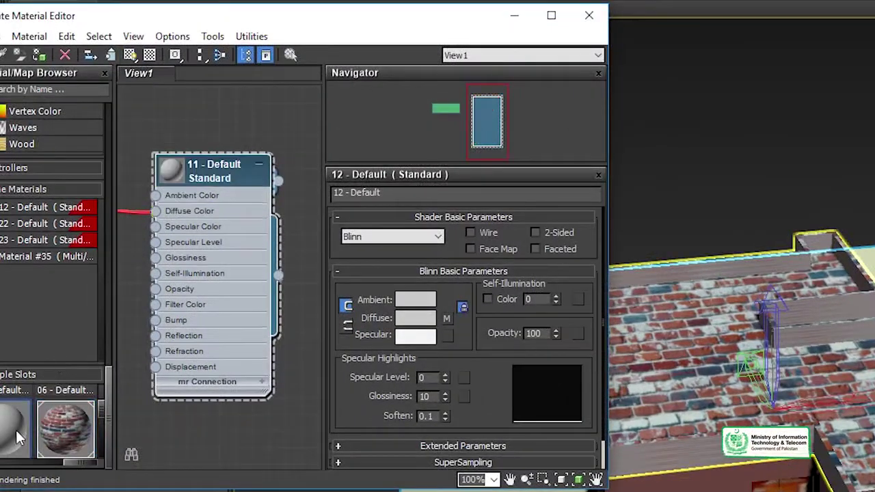
double_click(200, 214)
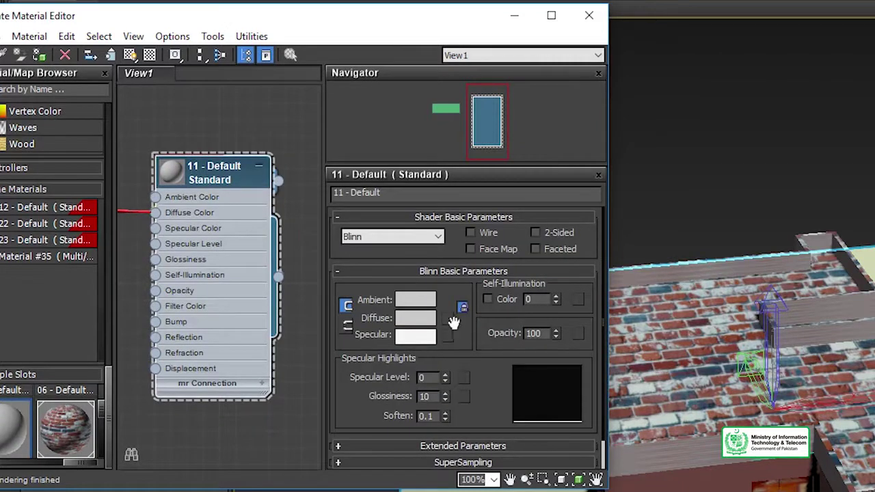
Step: Give 11 - Default the Grass\09-GroundCover diffuse bitmap, assign it to the plane, and show it
left_click(449, 318)
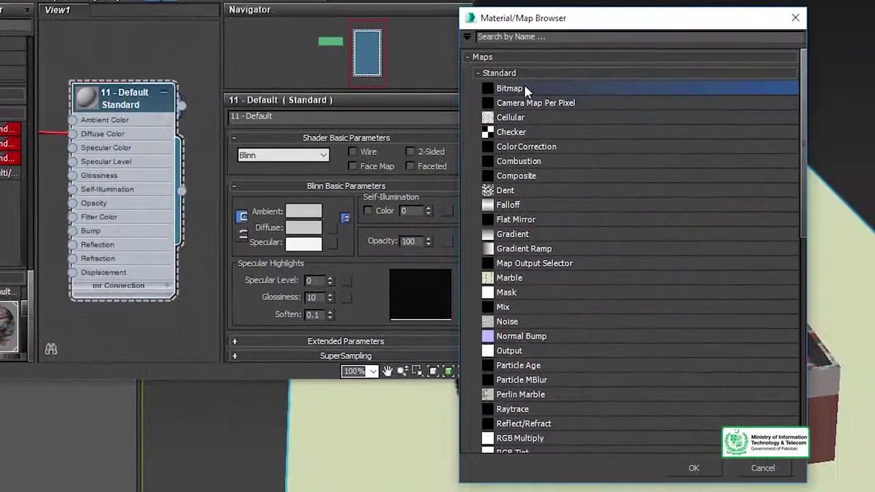
double_click(523, 85)
left_click(302, 59)
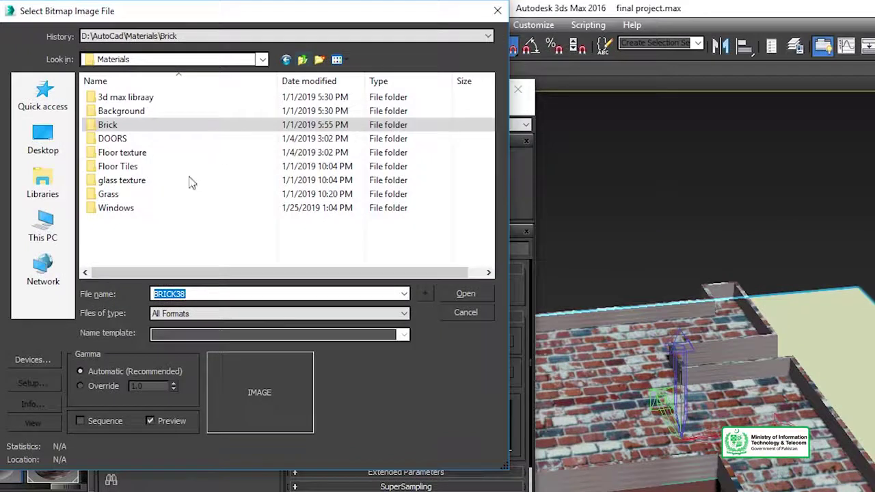
left_click(117, 196)
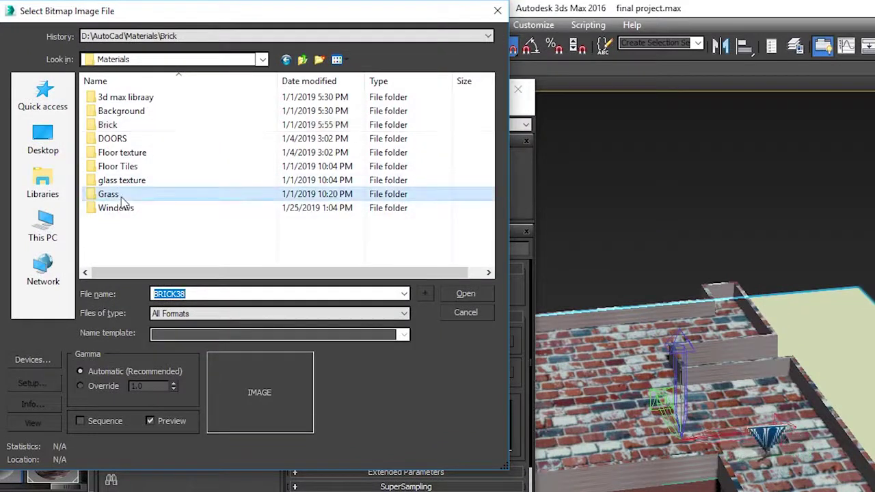
double_click(121, 197)
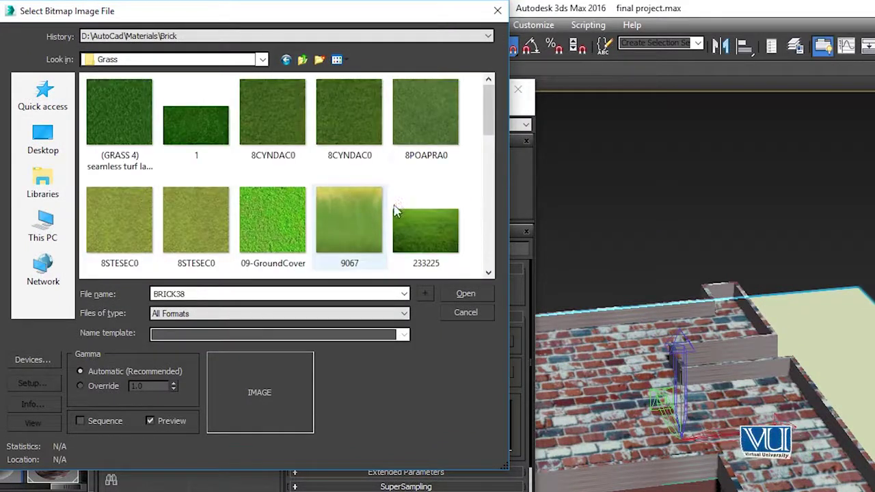
left_click(266, 212)
left_click(144, 130)
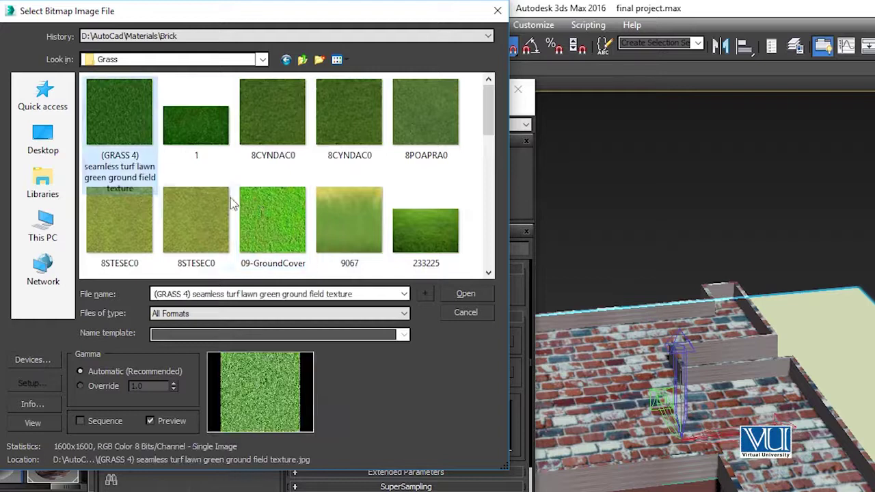
left_click(301, 236)
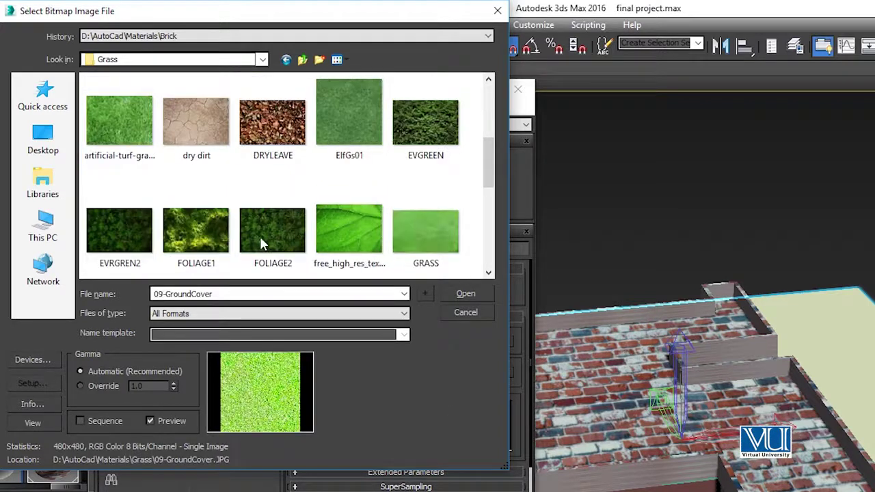
left_click(452, 293)
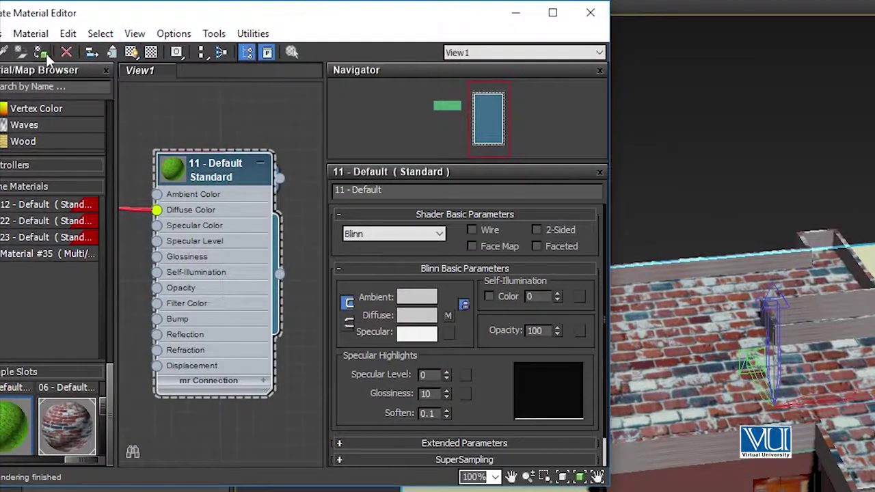
left_click(43, 52)
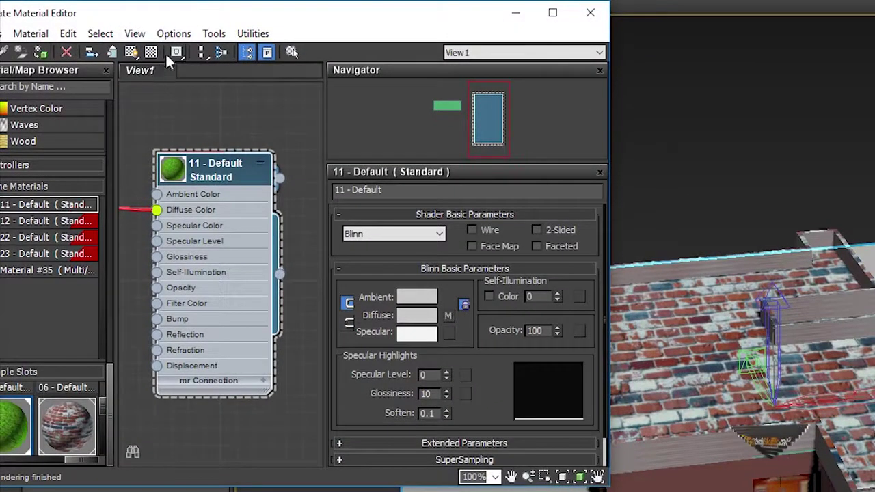
left_click(130, 53)
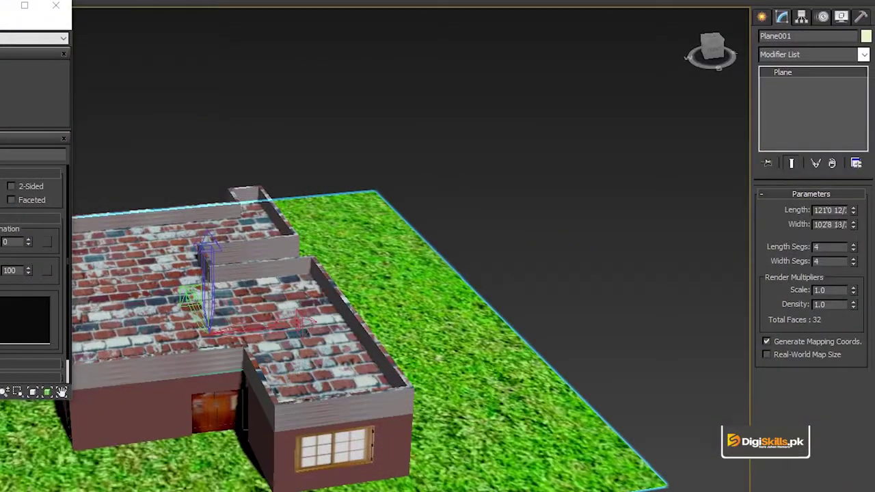
Step: Add a Box UVW Map to the grass plane, tiled U 1.47 and V 0.81
left_click(803, 56)
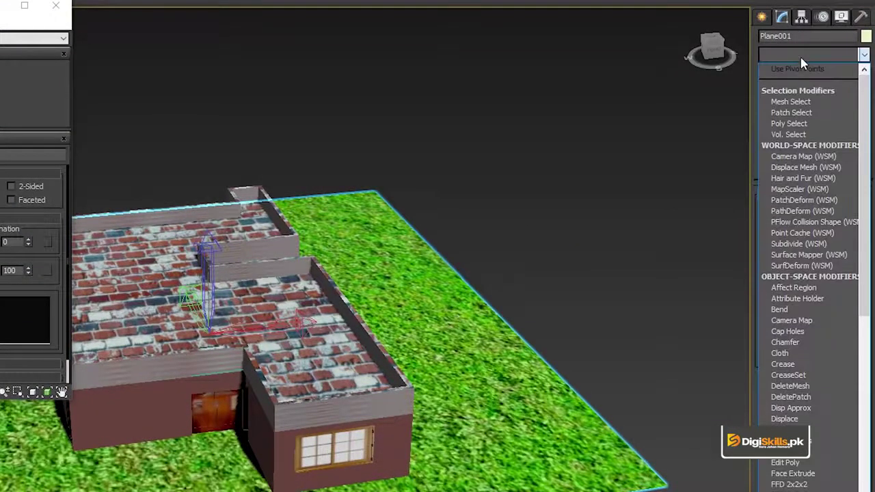
scroll(809, 269, "down", 10)
scroll(809, 270, "down", 3)
left_click(783, 390)
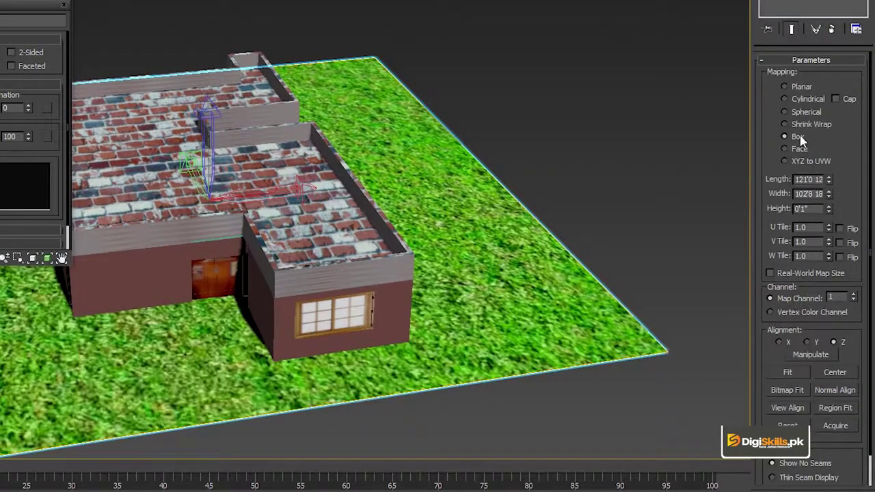
left_click(829, 225)
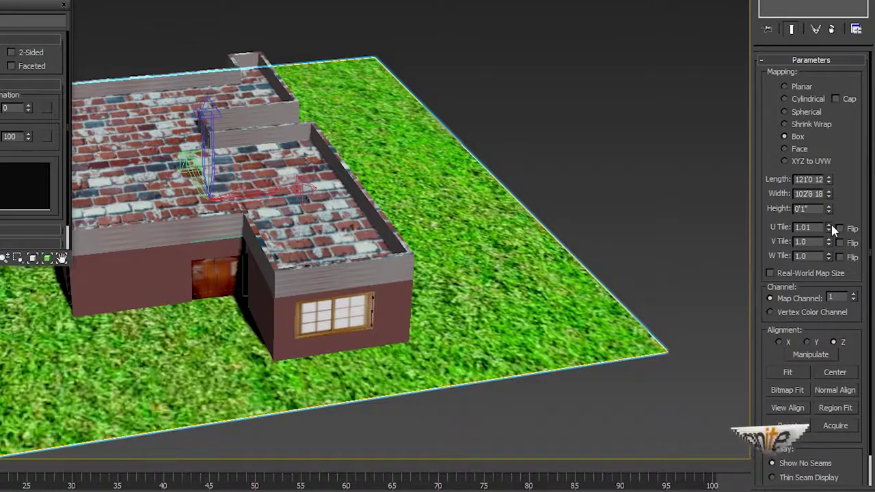
left_click_drag(833, 230, 832, 230)
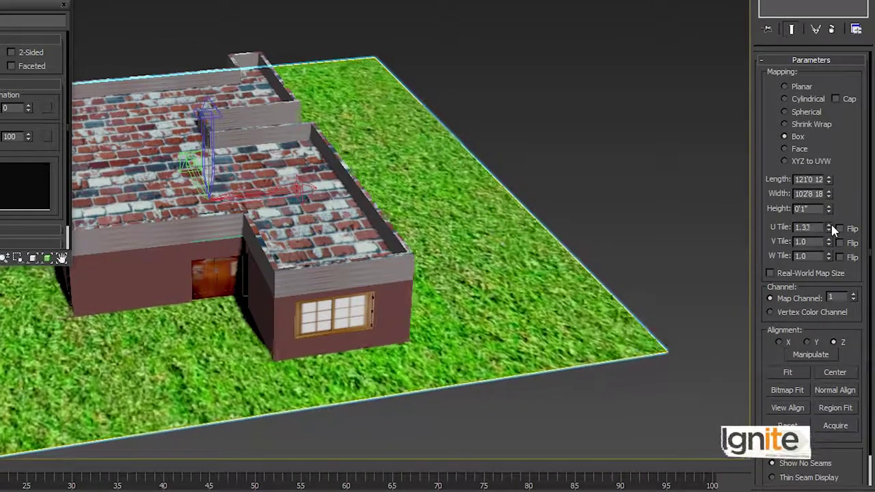
left_click_drag(832, 231, 833, 248)
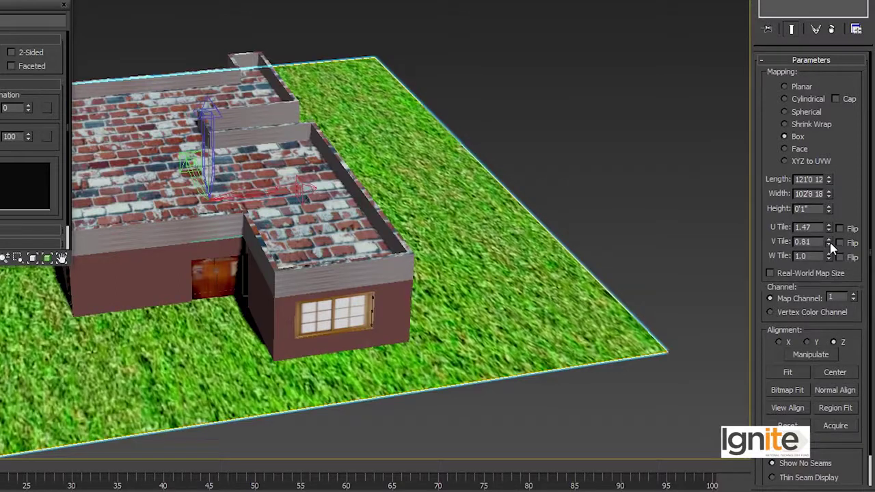
scroll(470, 194, "down", 5)
scroll(469, 185, "up", 5)
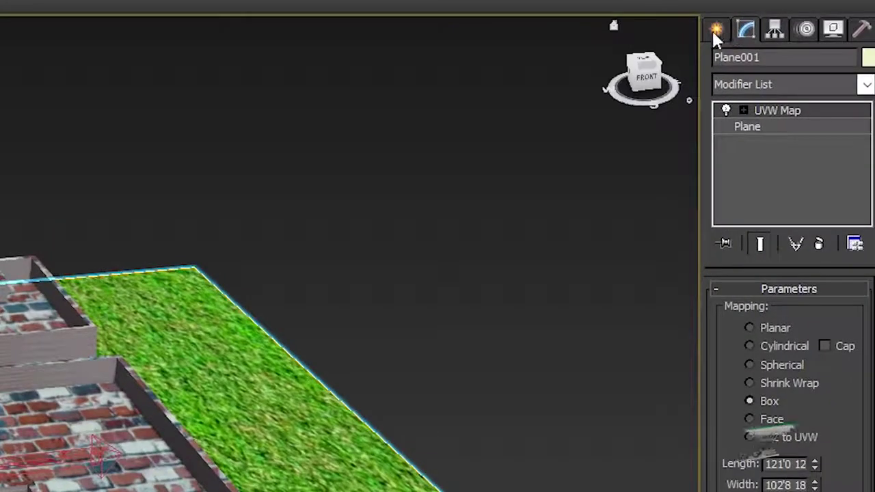
left_click(714, 30)
Step: Place two American Elm foliage trees on the grass on either side of the house
left_click(743, 90)
left_click(744, 89)
left_click(721, 62)
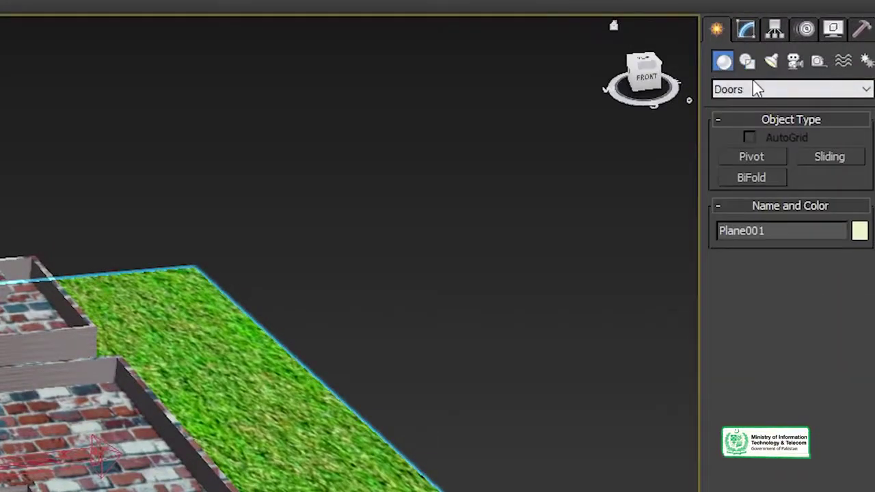
left_click(755, 89)
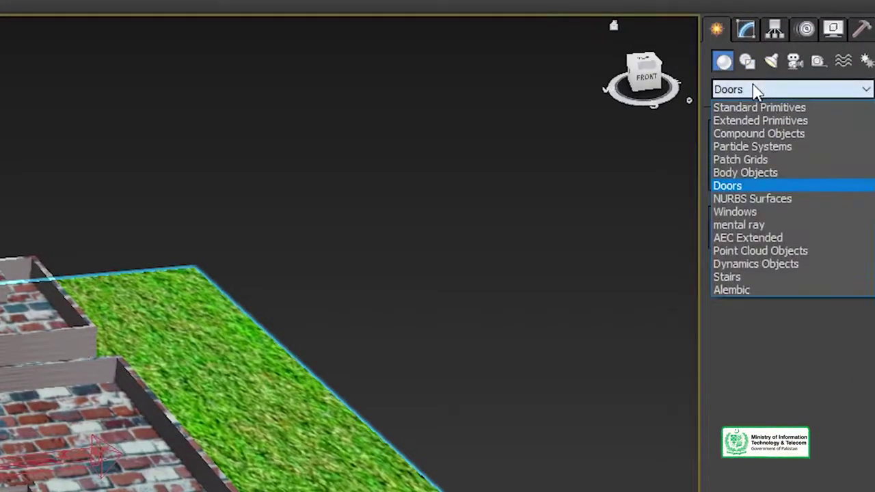
left_click(745, 237)
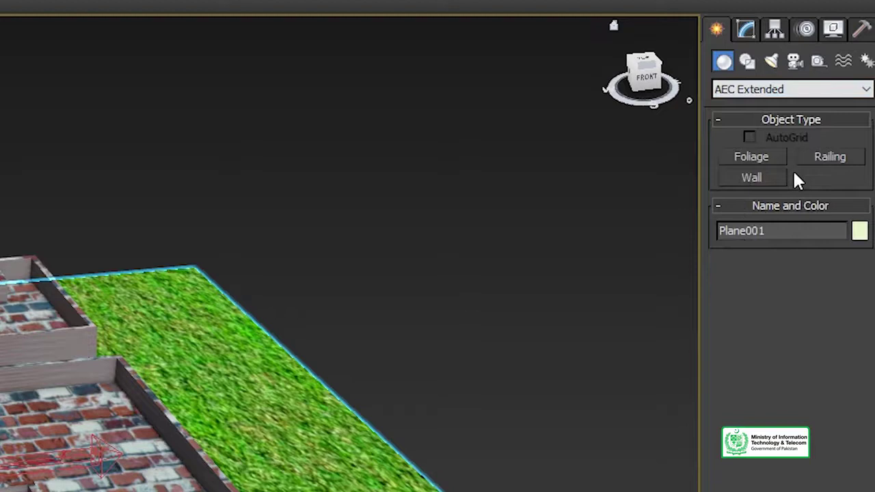
left_click(755, 155)
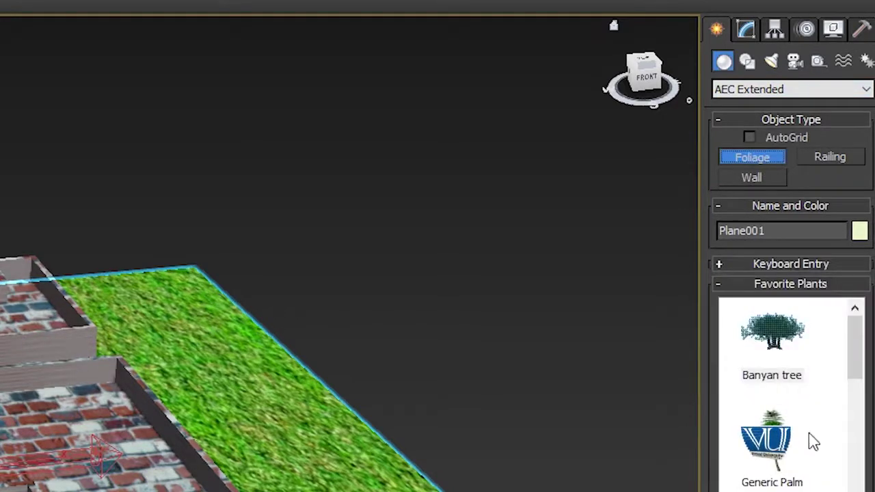
scroll(809, 433, "down", 2)
scroll(808, 433, "down", 2)
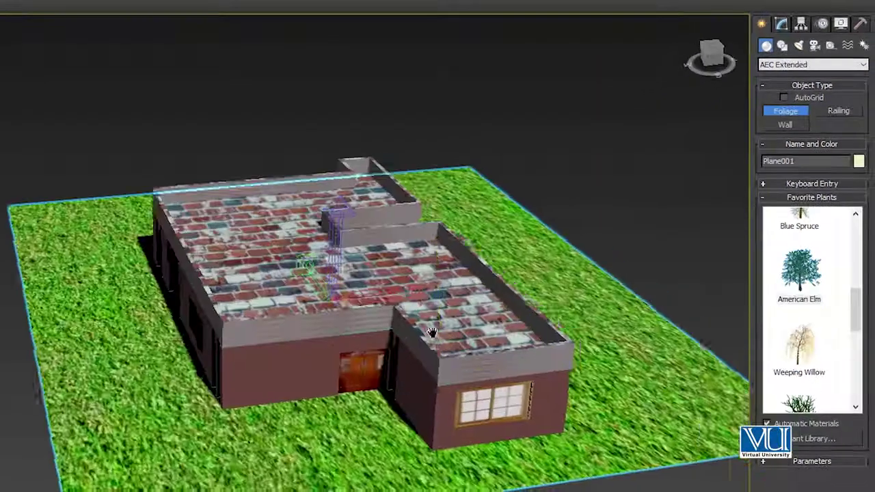
middle_click_drag(431, 332, 395, 335)
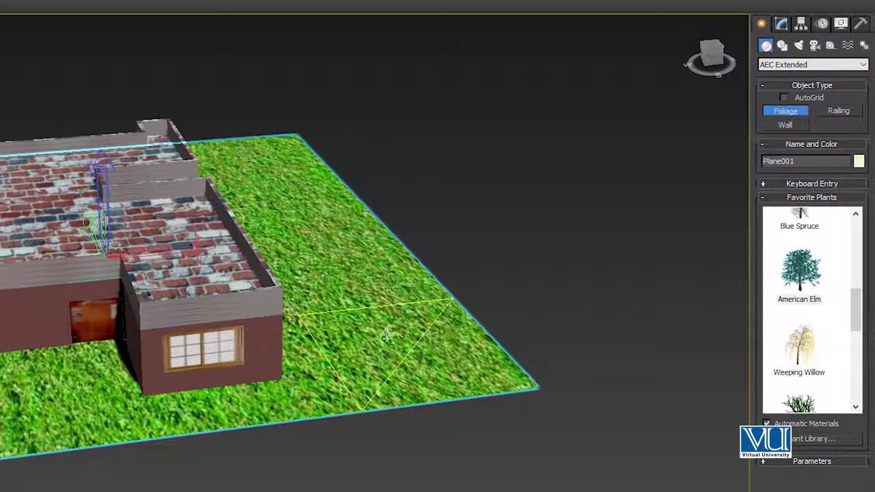
left_click(386, 334)
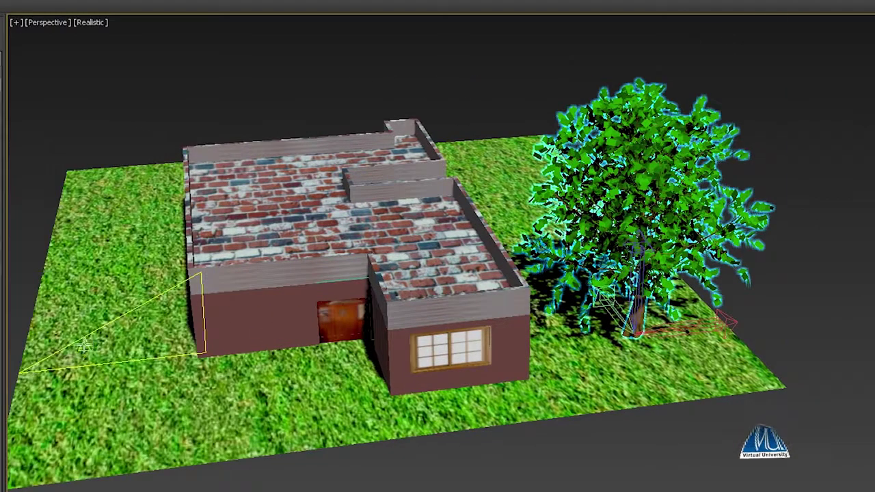
left_click(82, 341)
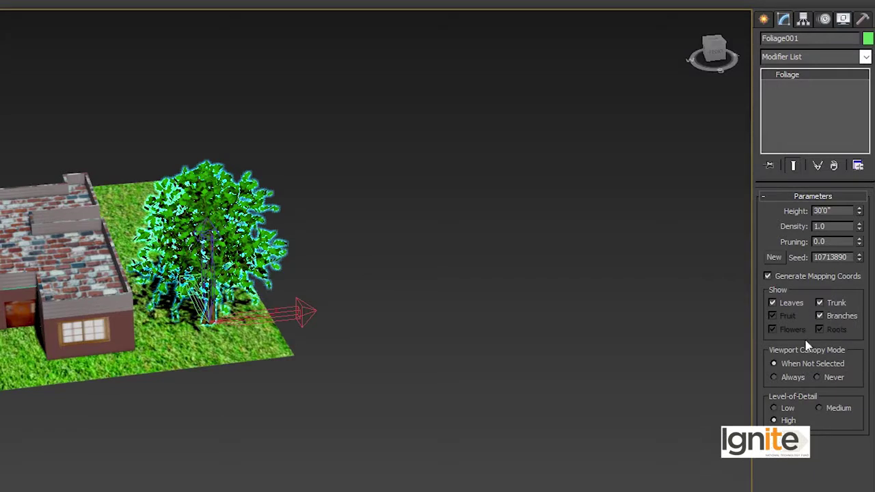
Step: Set both trees' Viewport Canopy Mode to Never, then deselect them
left_click(829, 379)
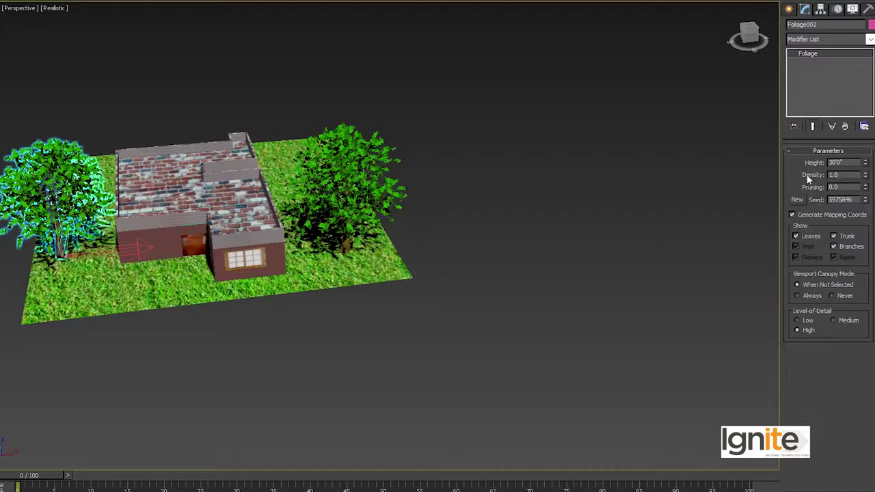
left_click(844, 295)
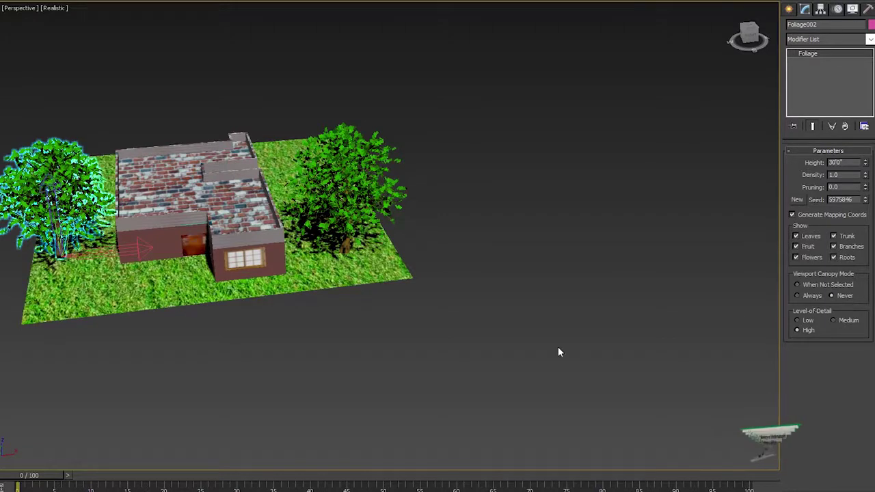
left_click(417, 263)
scroll(418, 264, "down", 3)
Step: Orbit, pan and zoom around the finished scene to bring the house front into view
scroll(485, 281, "up", 5)
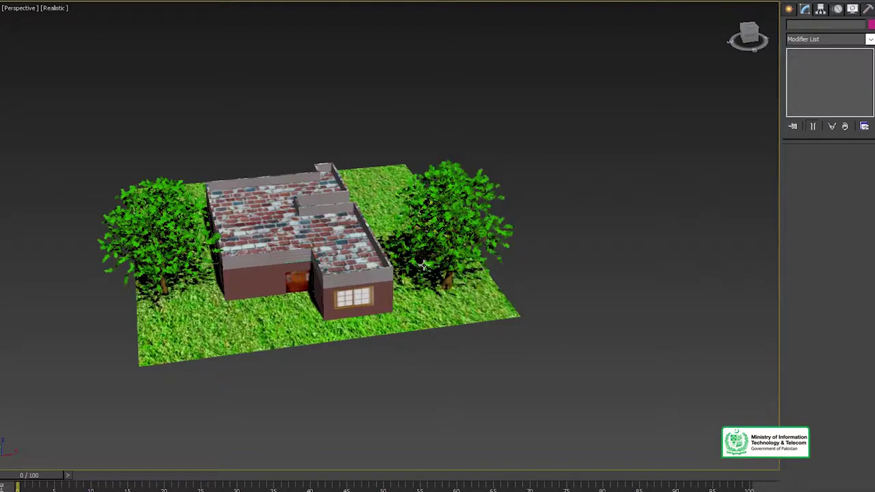
scroll(461, 233, "up", 2)
scroll(504, 273, "down", 4)
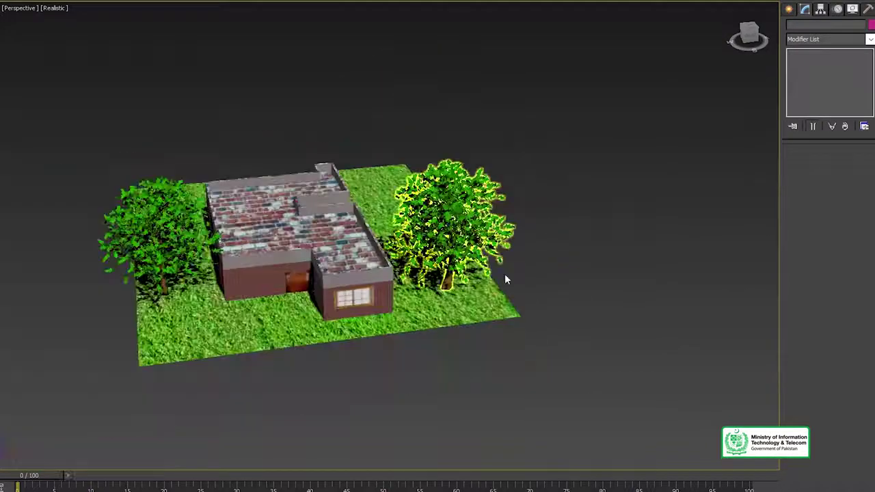
middle_click_drag(531, 270, 526, 257)
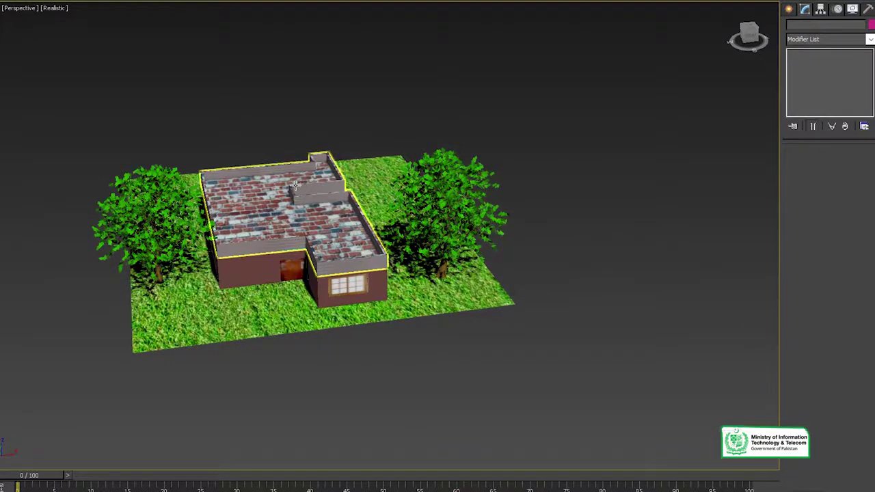
middle_click_drag(295, 184, 303, 239, "alt")
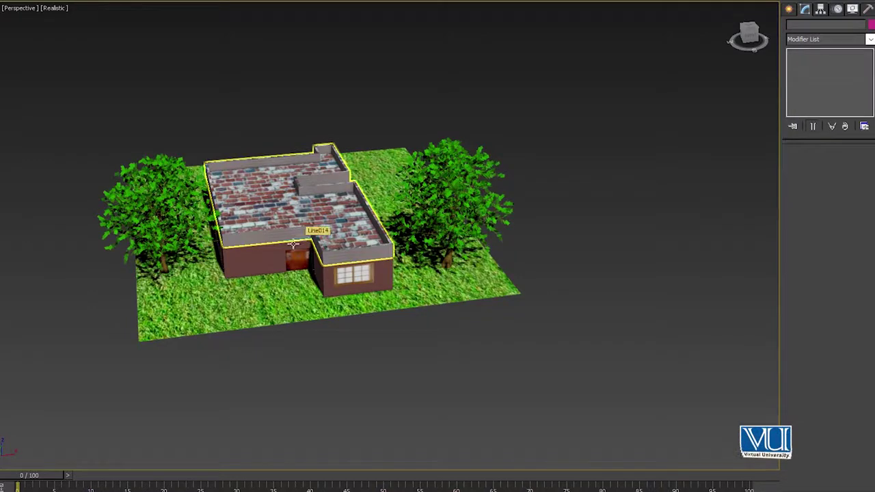
scroll(294, 244, "down", 5)
scroll(287, 236, "up", 3)
scroll(275, 227, "up", 3)
mouse_move(368, 222)
middle_mouse_down("alt")
mouse_move(332, 225)
mouse_move(354, 186)
middle_mouse_up("alt")
scroll(338, 201, "down", 3)
left_click(752, 39)
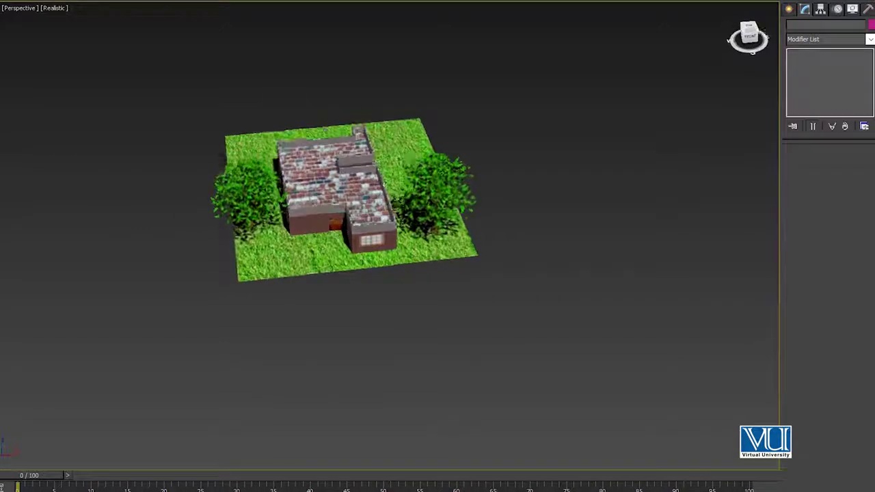
scroll(315, 284, "up", 3)
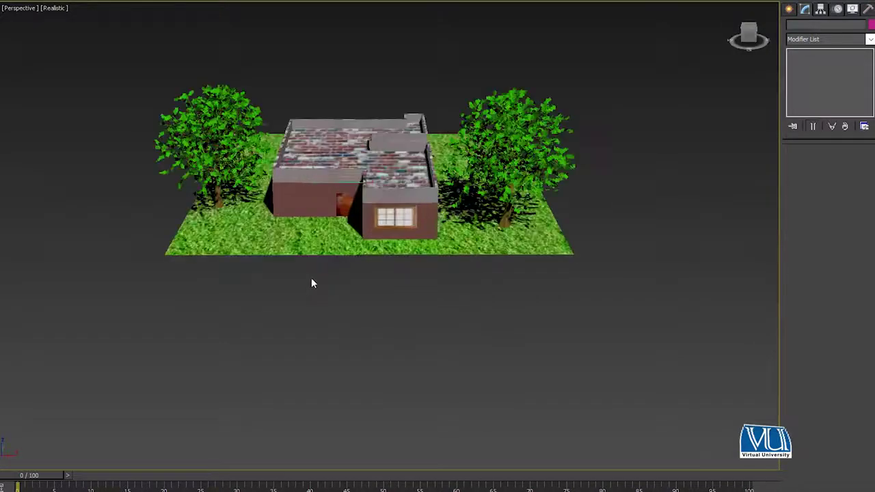
middle_click_drag(313, 283, 361, 241)
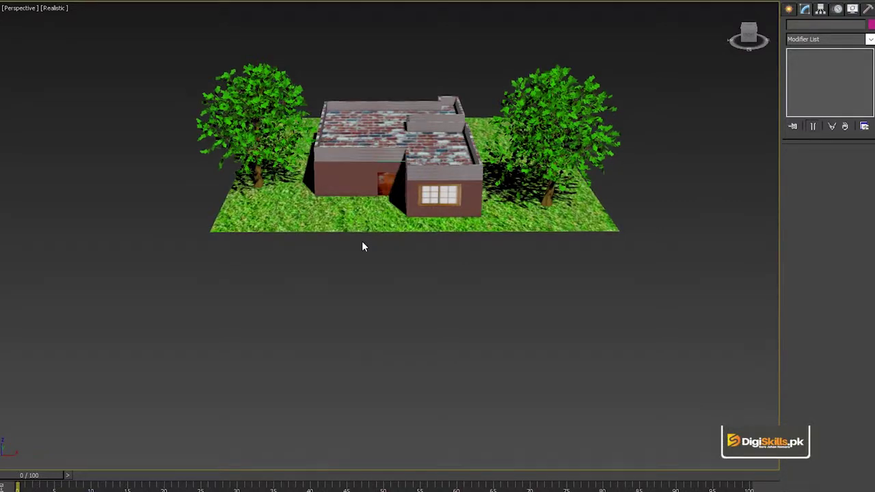
Step: Select the house and then the grass plane, deselect, and orbit around the house
left_click(353, 181)
mouse_move(424, 173)
middle_mouse_down("alt")
mouse_move(431, 164)
mouse_move(468, 206)
middle_mouse_up("alt")
left_click(482, 172)
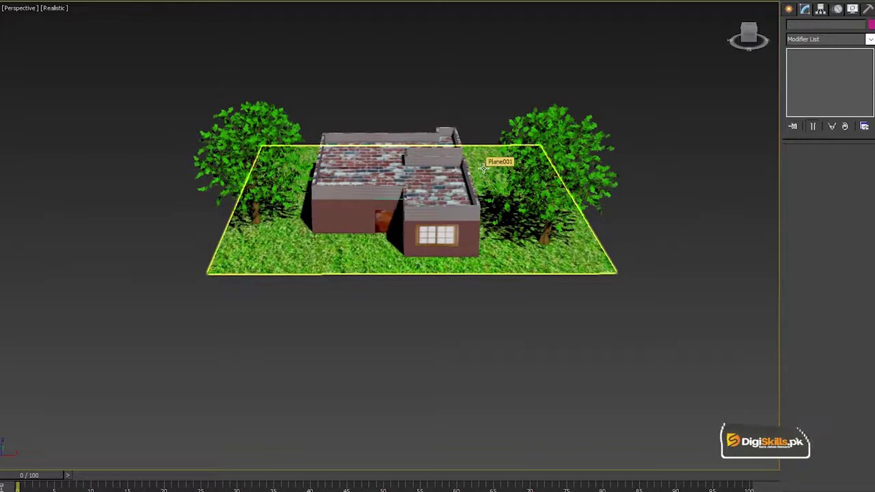
key("ctrl+d")
mouse_move(458, 205)
middle_mouse_down()
mouse_move(447, 191)
mouse_move(416, 207)
middle_mouse_up()
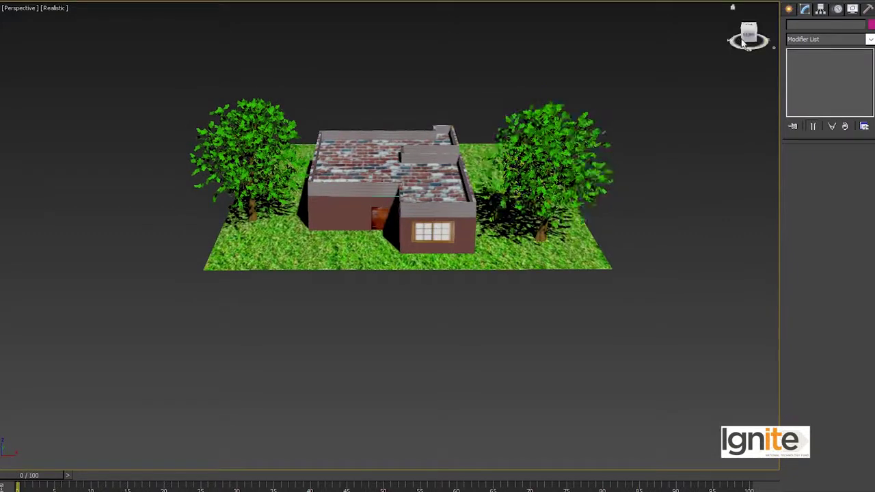
mouse_move(403, 219)
middle_mouse_down("alt")
mouse_move(416, 230)
mouse_move(416, 253)
middle_mouse_up("alt")
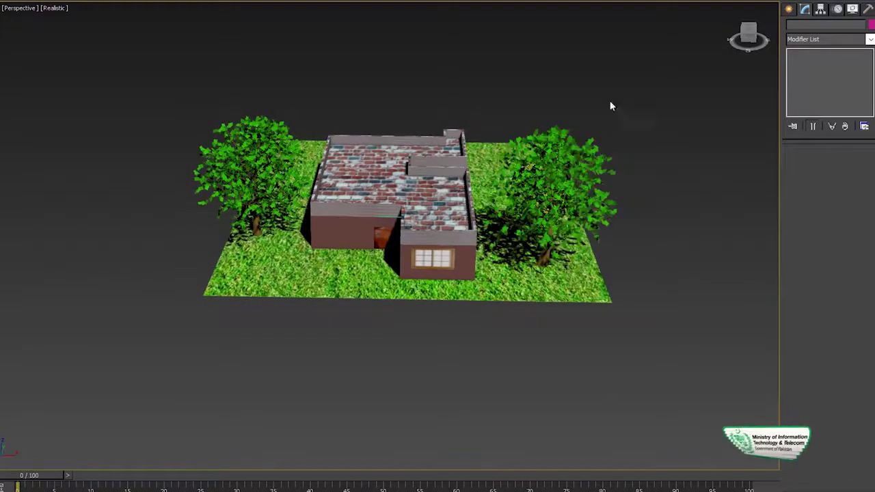
middle_click_drag(456, 231, 447, 272)
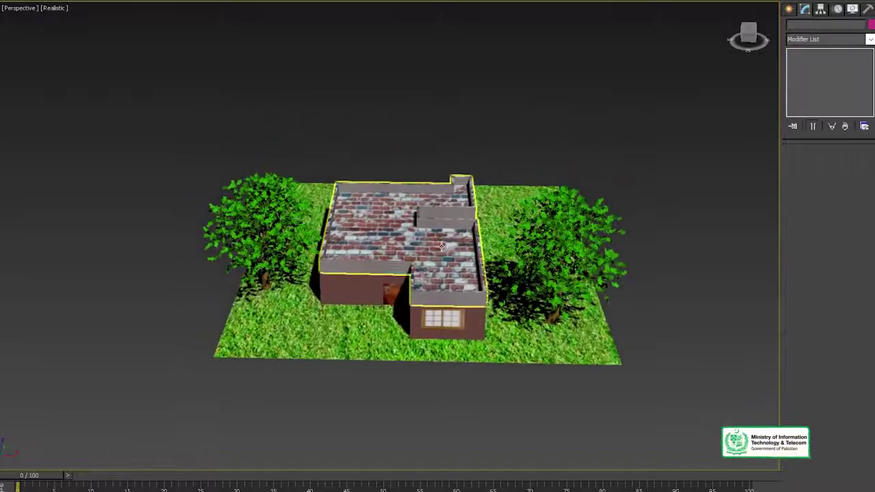
Step: Zoom in and out on the house, then open Environment and Effects with the 8 key
scroll(441, 247, "up", 3)
scroll(441, 248, "up", 2)
scroll(441, 250, "down", 5)
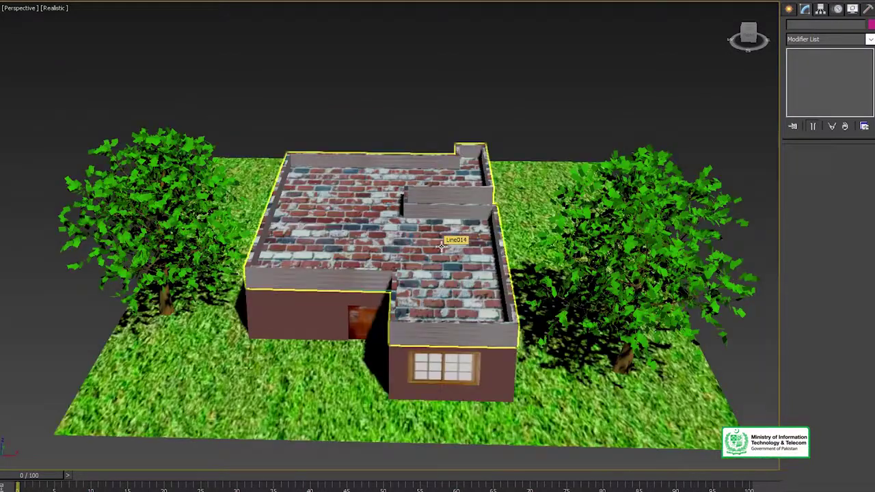
scroll(439, 256, "up", 3)
scroll(439, 257, "down", 2)
scroll(438, 264, "down", 1)
scroll(436, 270, "down", 1)
scroll(436, 274, "down", 1)
scroll(436, 274, "down", 2)
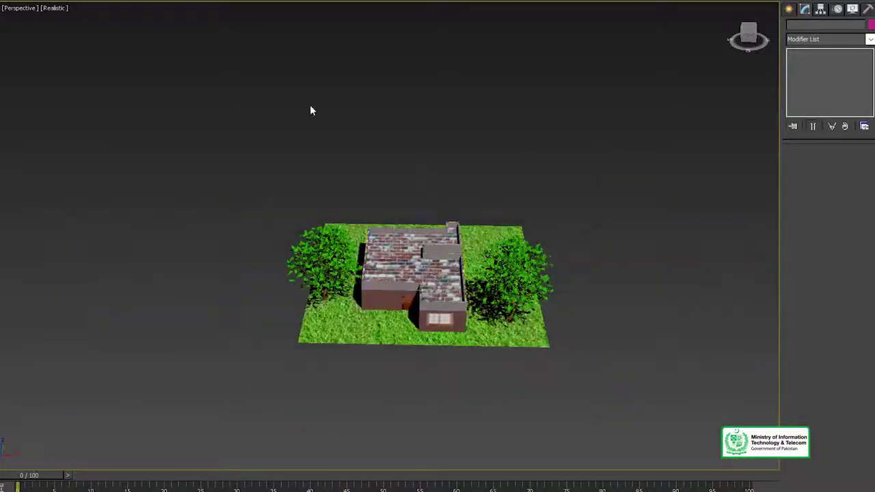
scroll(352, 301, "up", 5)
scroll(352, 301, "down", 3)
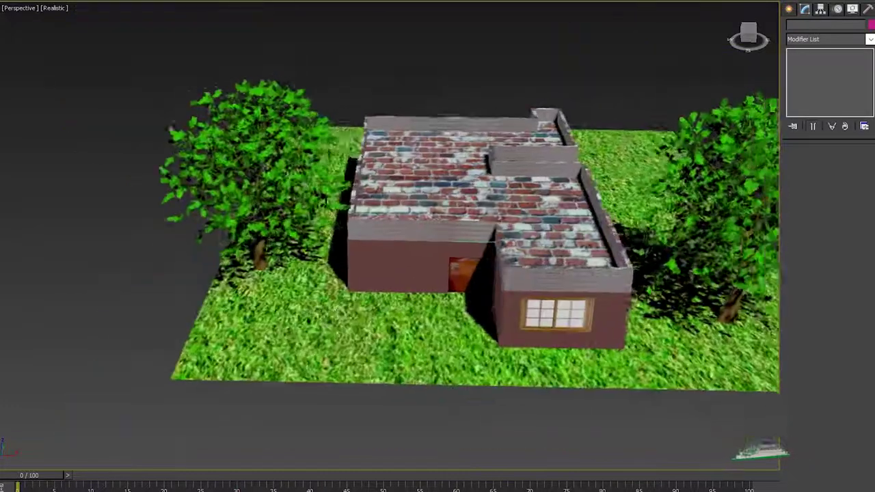
scroll(352, 301, "up", 2)
scroll(281, 335, "up", 3)
scroll(280, 335, "down", 5)
scroll(401, 429, "up", 2)
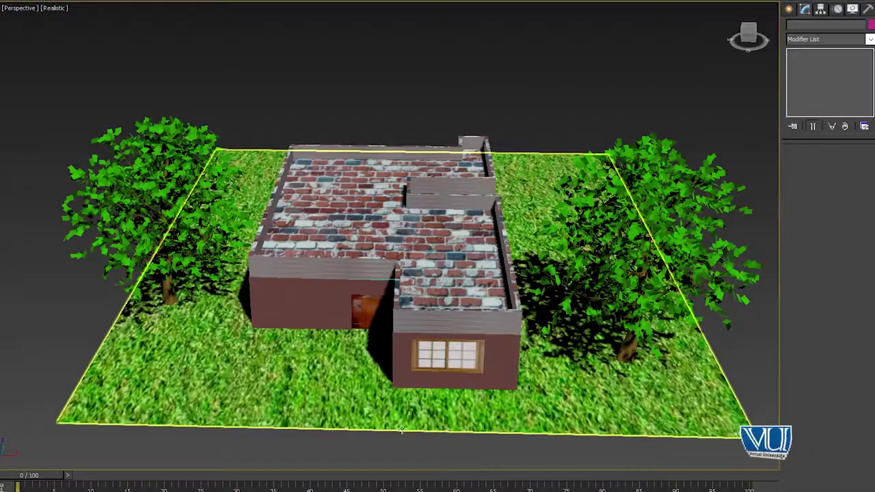
scroll(383, 384, "up", 3)
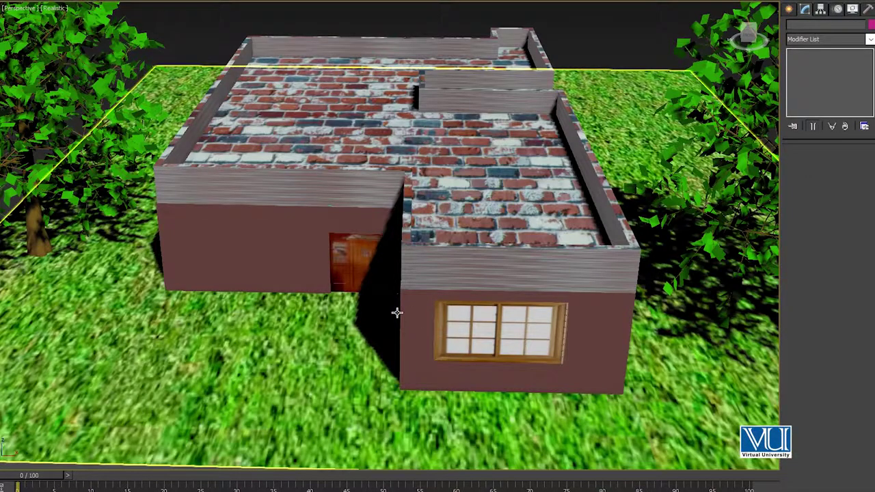
key("8")
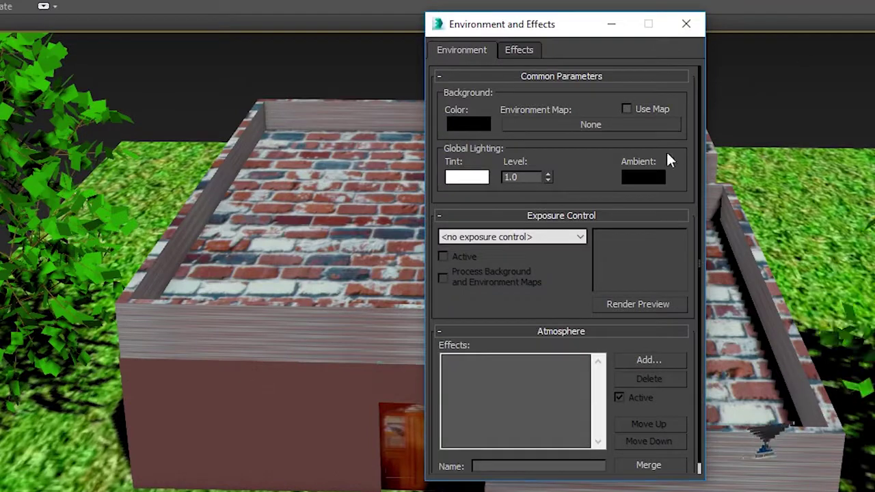
Step: Load the 012ciel sky image from Materials\Background as the environment map
left_click(581, 126)
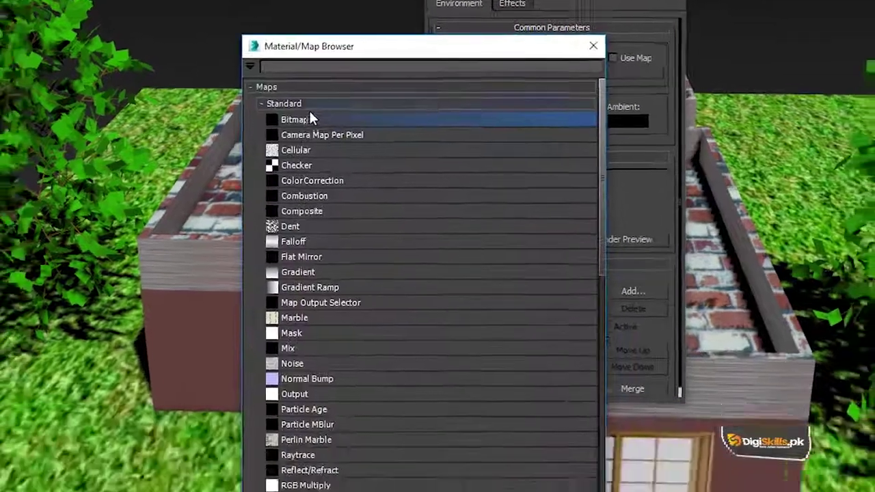
double_click(316, 91)
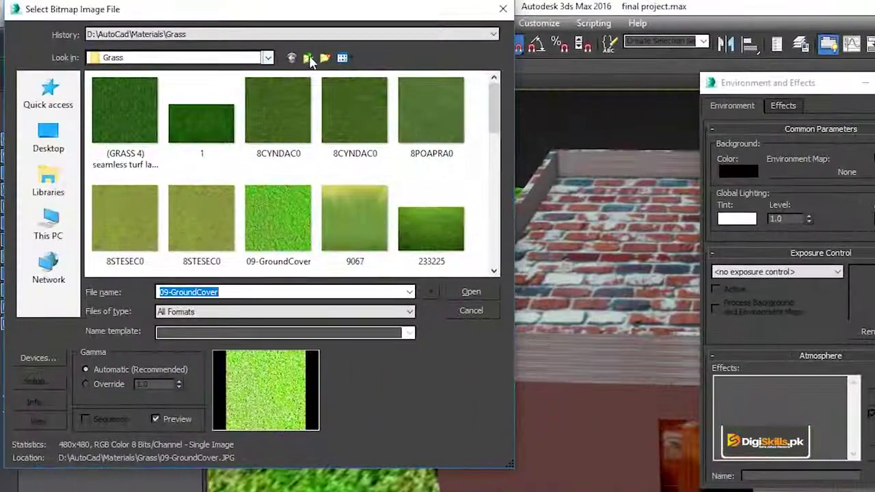
left_click(309, 59)
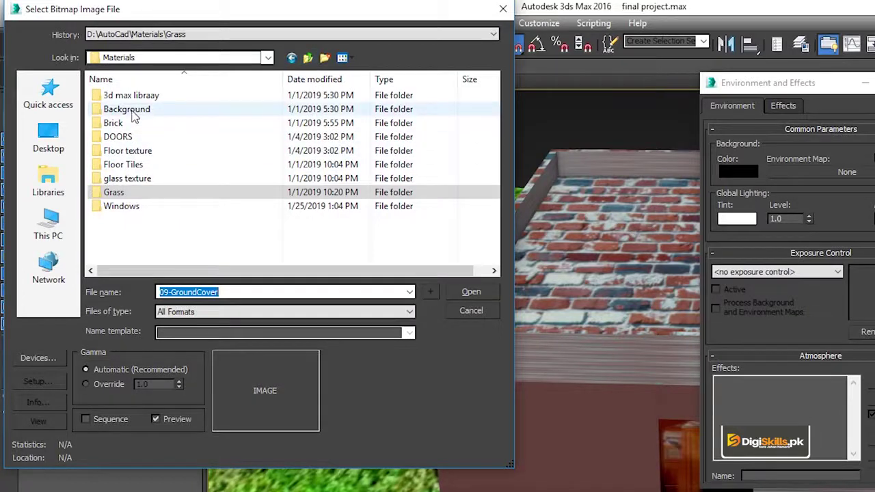
double_click(123, 109)
scroll(456, 198, "down", 1)
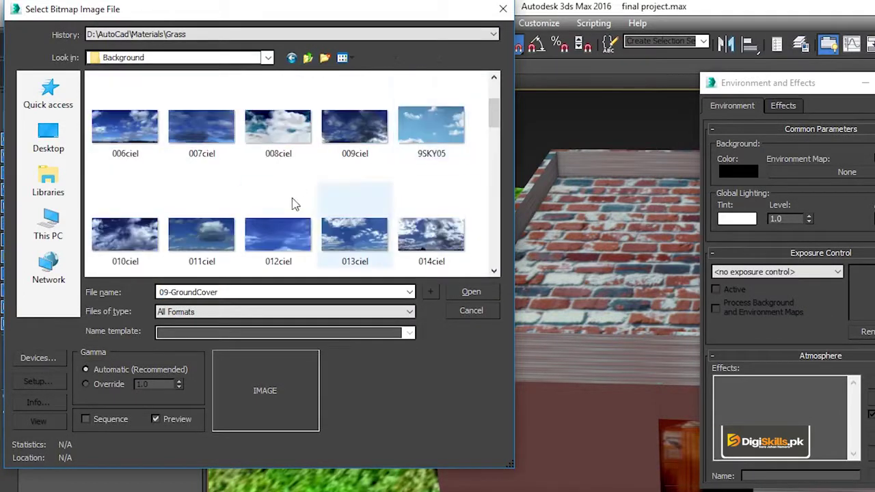
left_click(283, 221)
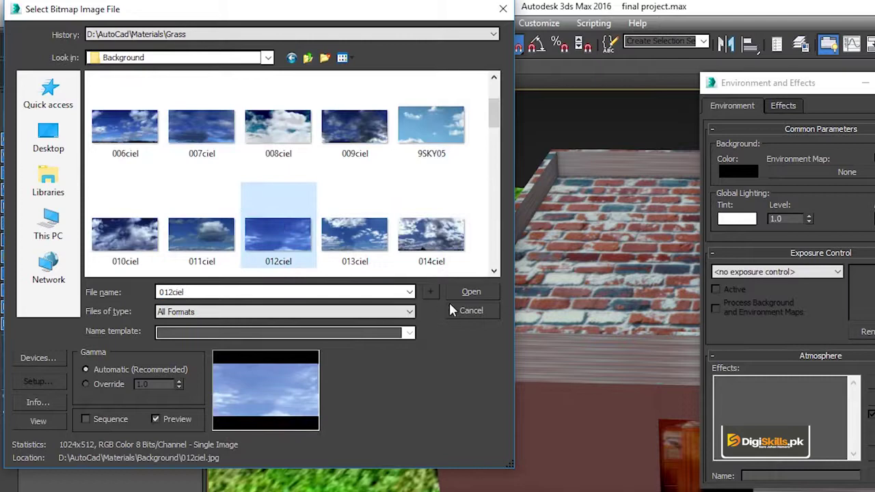
left_click(471, 292)
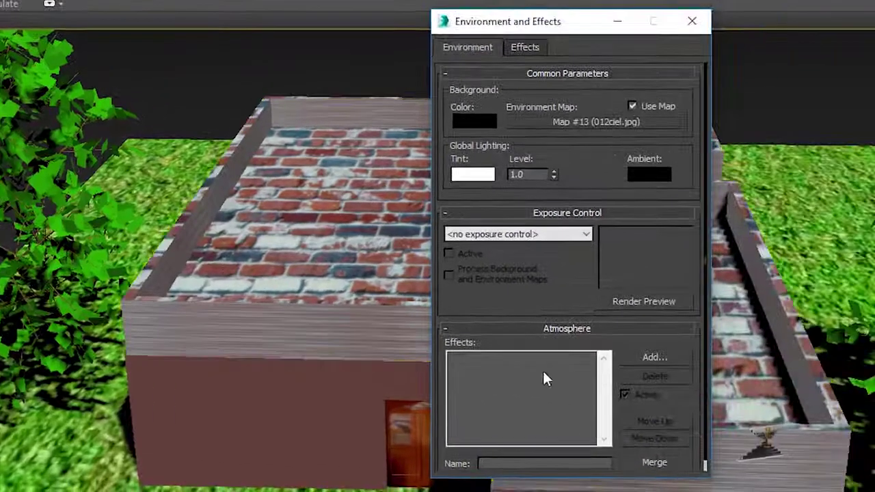
Step: Close Environment and Effects and create a target camera in front of the house, aimed at the roof
left_click(687, 27)
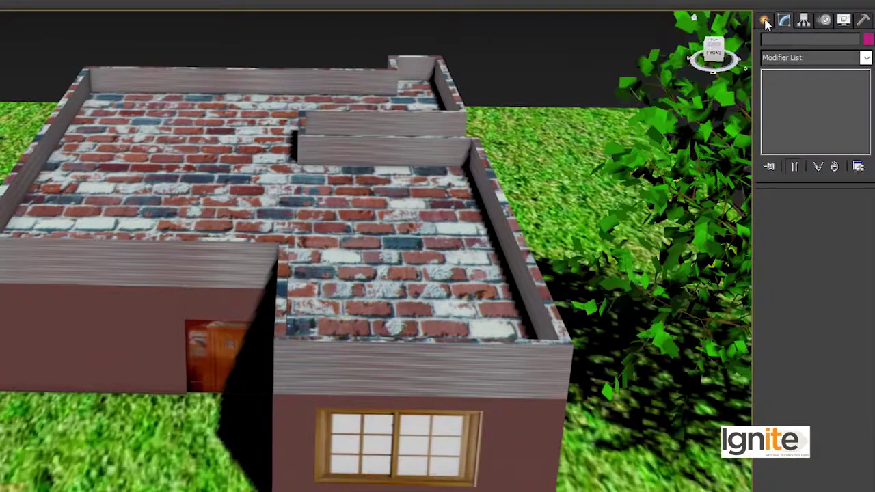
left_click(765, 20)
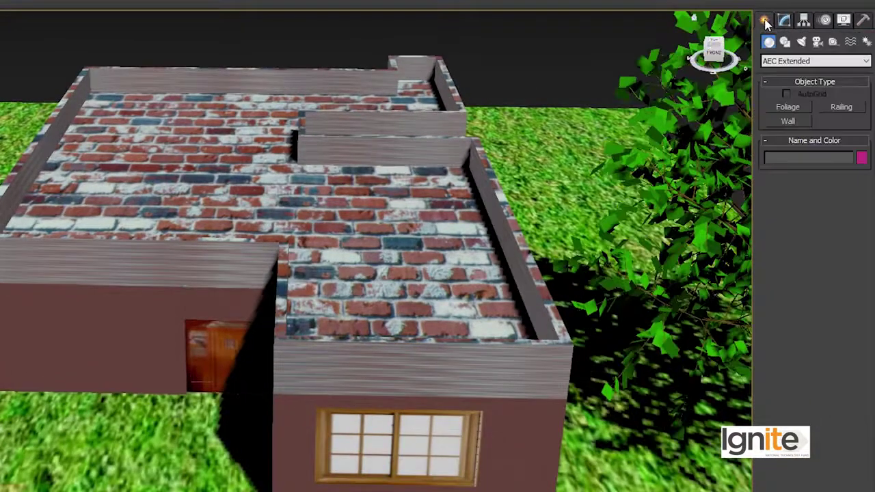
left_click(816, 43)
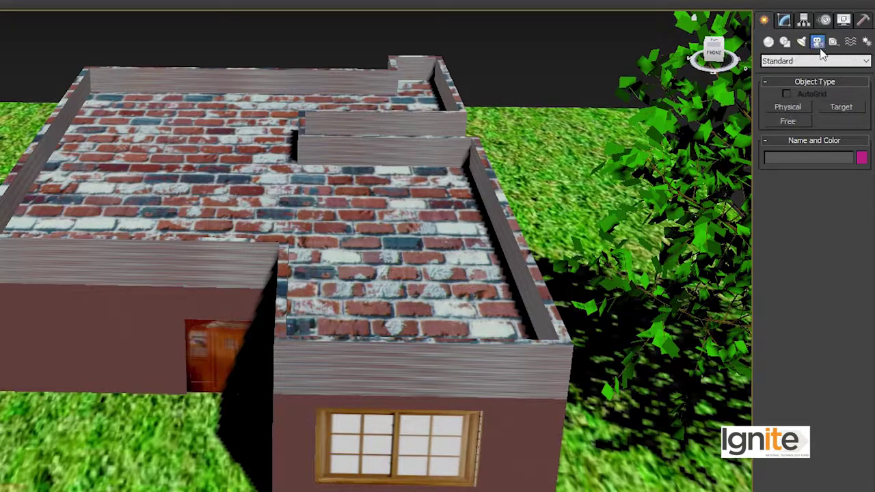
left_click(845, 111)
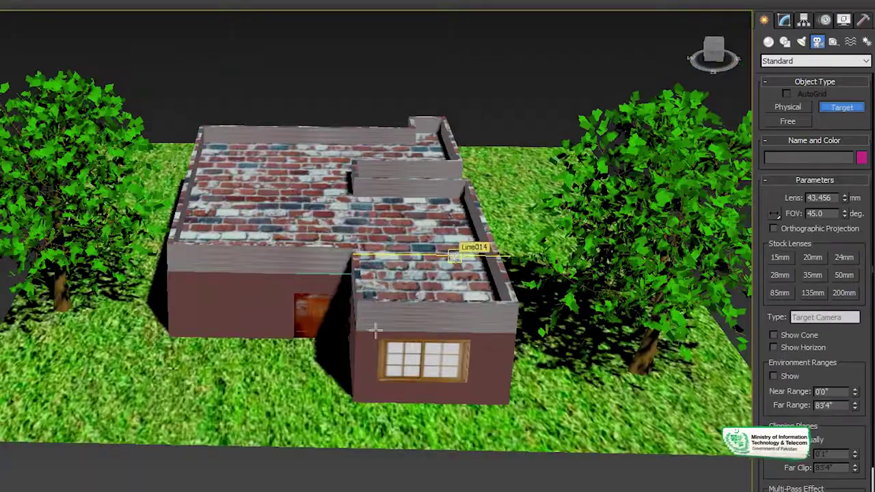
left_click_drag(444, 294, 421, 323)
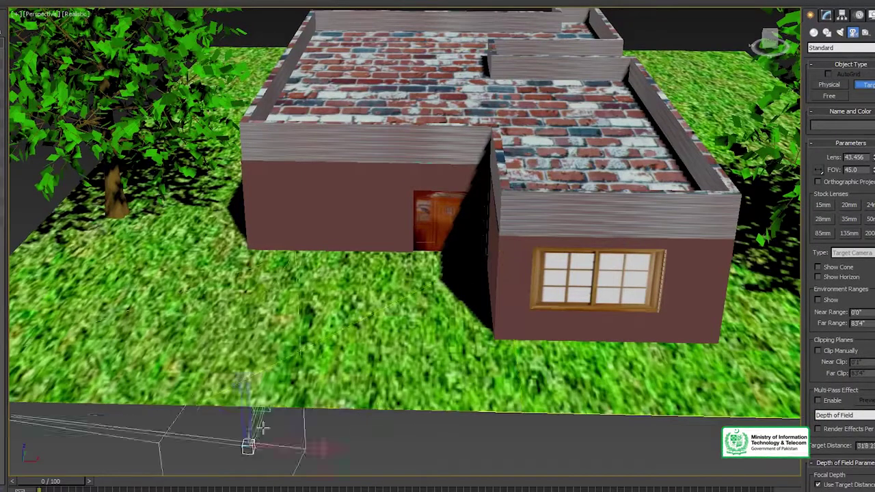
mouse_move(262, 427)
left_mouse_down()
mouse_move(505, 102)
mouse_move(511, 140)
left_mouse_up()
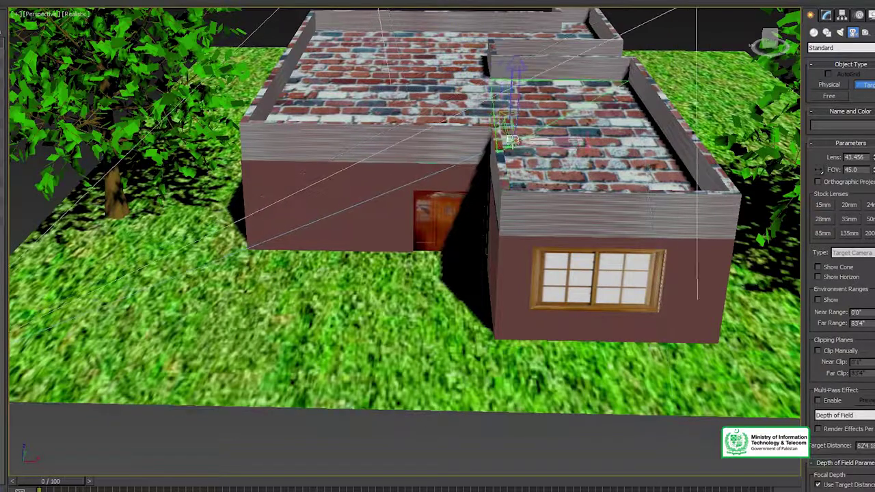
Step: Move the camera to re-aim it at the house
scroll(511, 140, "down", 10)
middle_click_drag(438, 274, 437, 301, "alt")
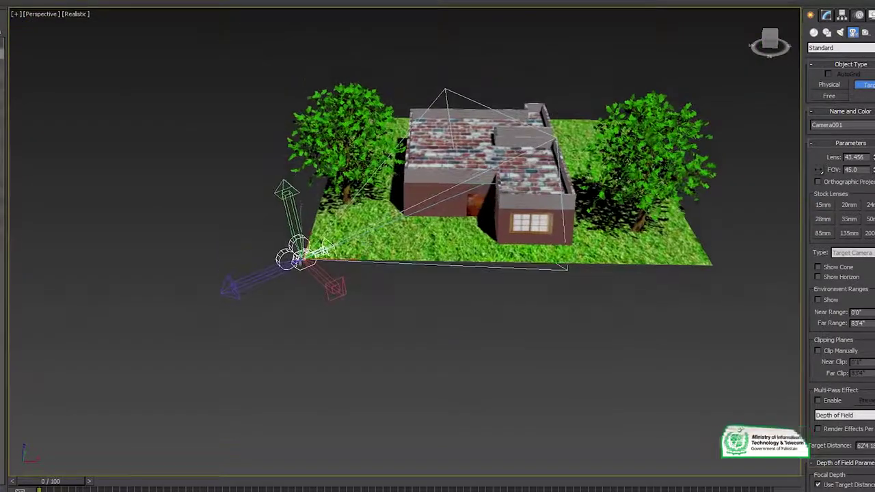
key("w")
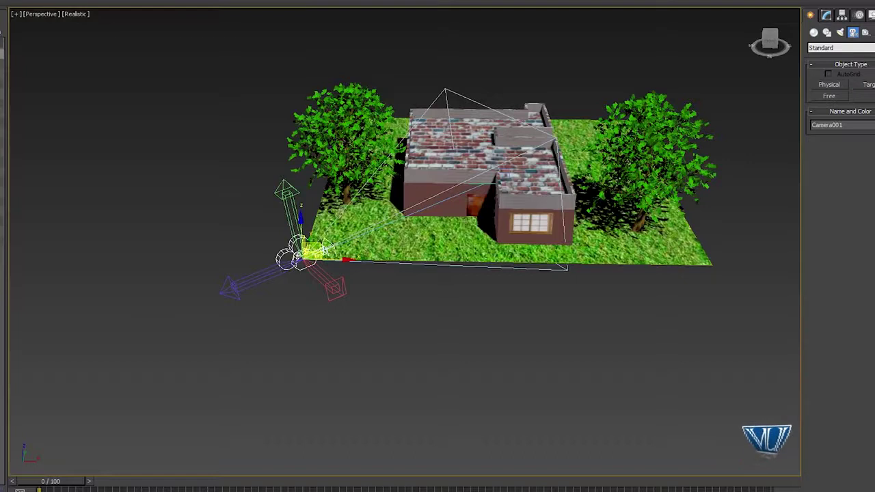
mouse_move(301, 254)
left_mouse_down()
mouse_move(374, 286)
mouse_move(360, 293)
mouse_move(329, 280)
mouse_move(357, 261)
mouse_move(351, 266)
left_mouse_up()
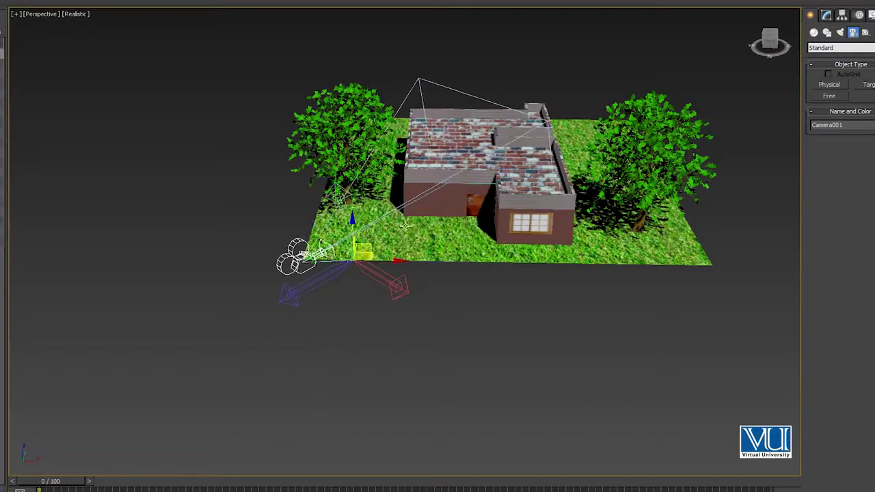
Step: Zoom and turn the Perspective view to face the house front
scroll(404, 224, "up", 2)
scroll(406, 224, "up", 3)
scroll(410, 225, "up", 2)
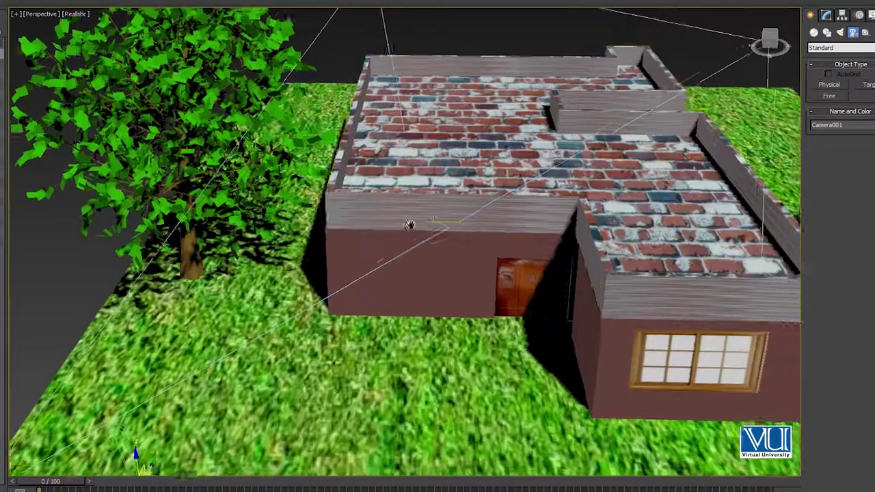
scroll(410, 225, "down", 3)
left_click(398, 221)
scroll(447, 237, "up", 2)
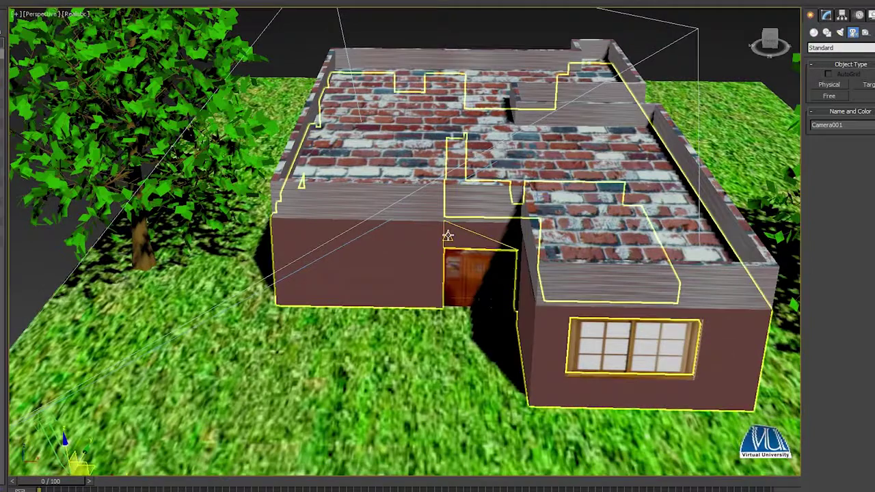
scroll(471, 236, "down", 2)
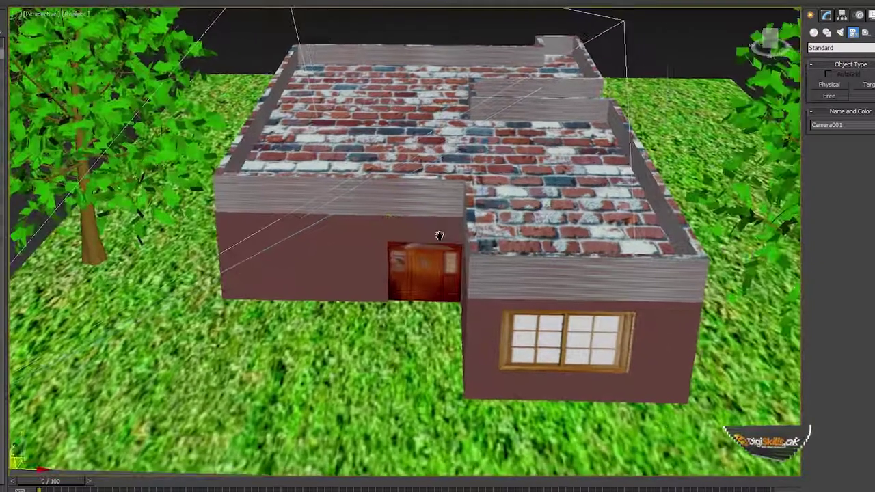
middle_click_drag(469, 232, 440, 229)
scroll(440, 229, "down", 2)
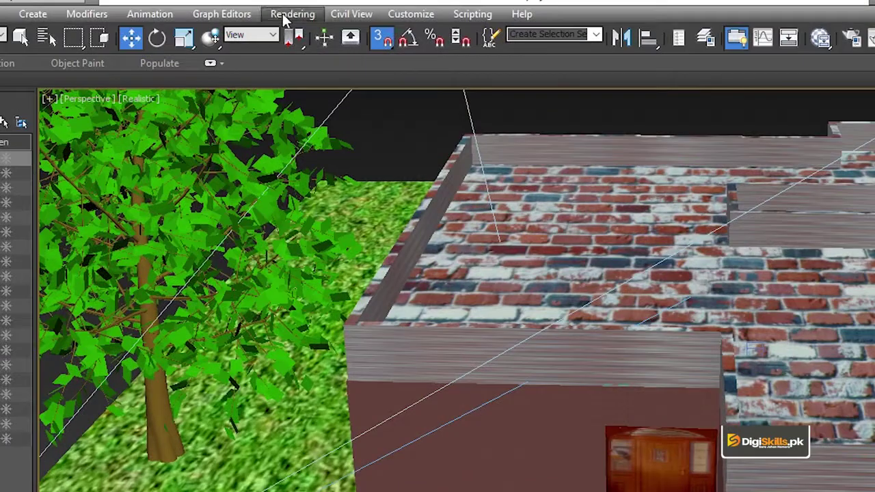
Step: Render a first preview of the Perspective view and close the frame window
left_click(286, 13)
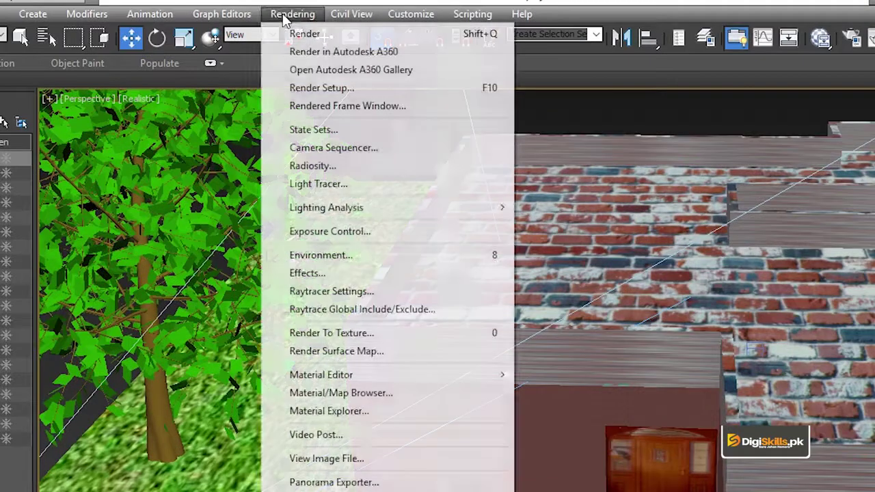
left_click(303, 35)
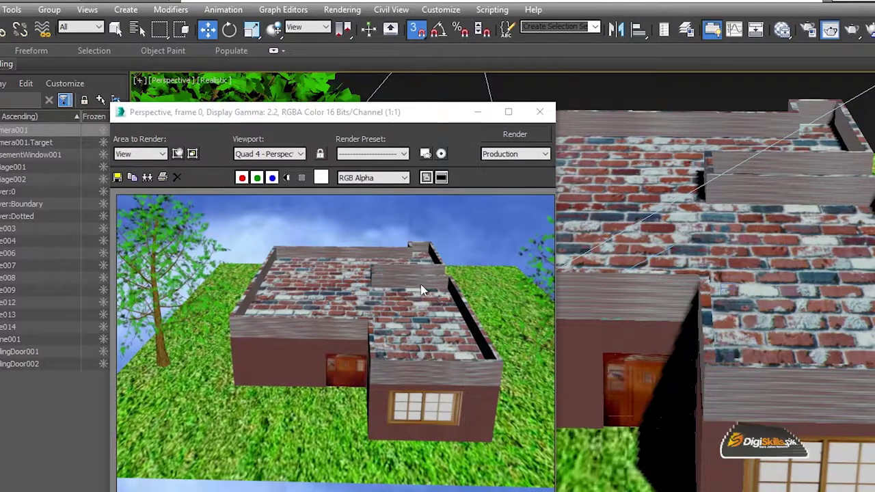
left_click(540, 112)
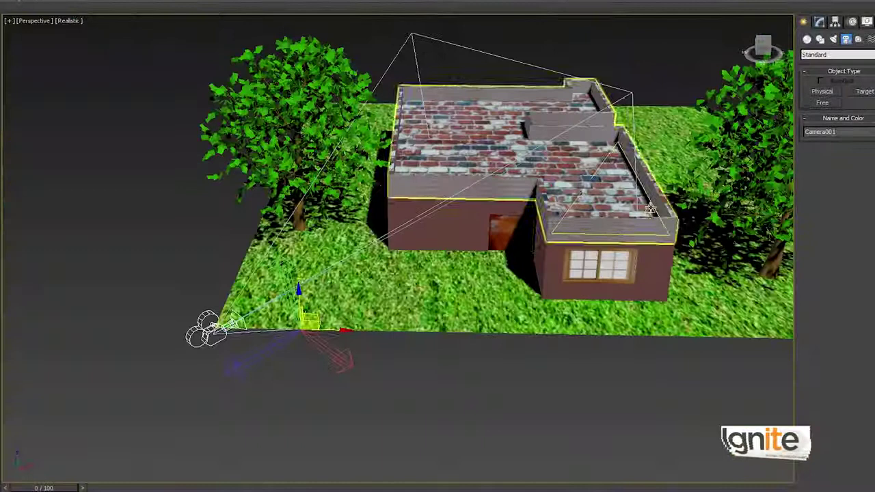
Step: Orbit and pan the view closer to the front of the house
mouse_move(764, 47)
left_mouse_down()
mouse_move(756, 72)
mouse_move(765, 61)
mouse_move(735, 46)
left_mouse_up()
scroll(734, 46, "up", 5)
middle_click_drag(735, 46, 596, 216)
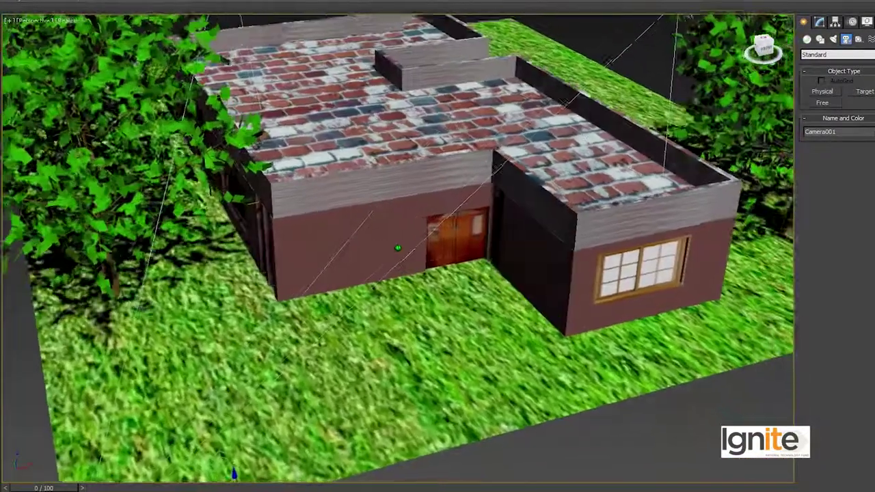
scroll(597, 216, "down", 3)
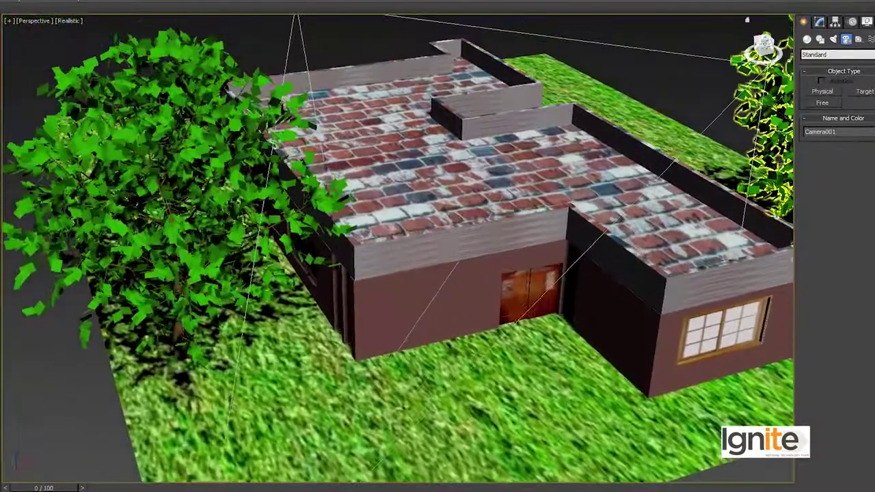
scroll(506, 325, "up", 3)
scroll(506, 324, "down", 2)
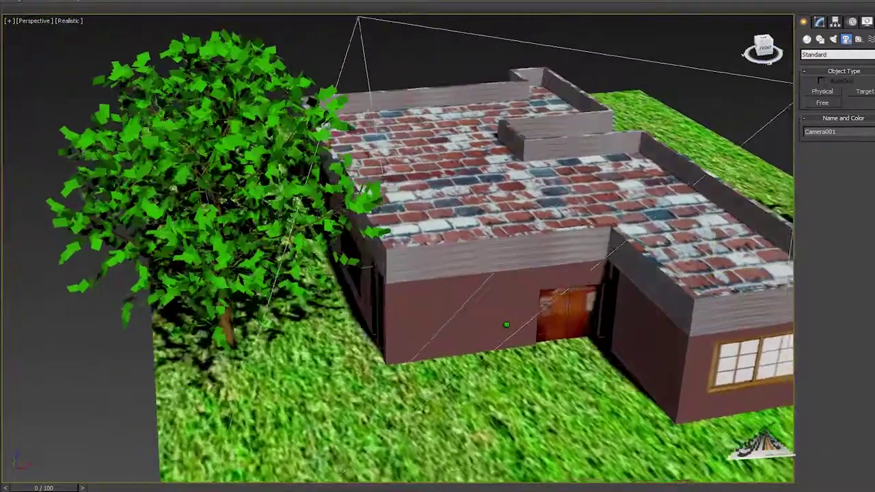
middle_click_drag(505, 325, 505, 325, "alt")
Step: Move Camera001 down to the wall corner beside the front door
left_click(505, 325)
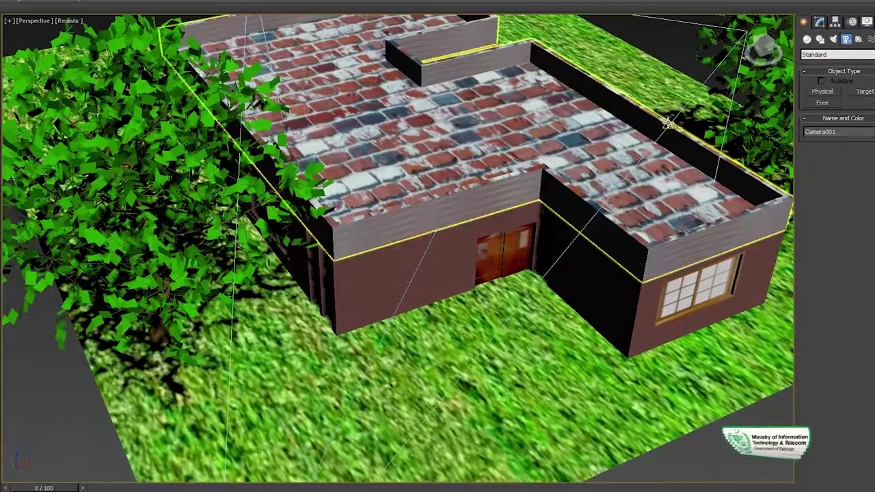
scroll(505, 324, "up", 2)
scroll(505, 325, "up", 2)
scroll(498, 260, "down", 3)
mouse_move(498, 259)
left_mouse_down()
mouse_move(410, 157)
mouse_move(404, 216)
mouse_move(550, 93)
mouse_move(436, 147)
left_mouse_up()
scroll(413, 148, "up", 3)
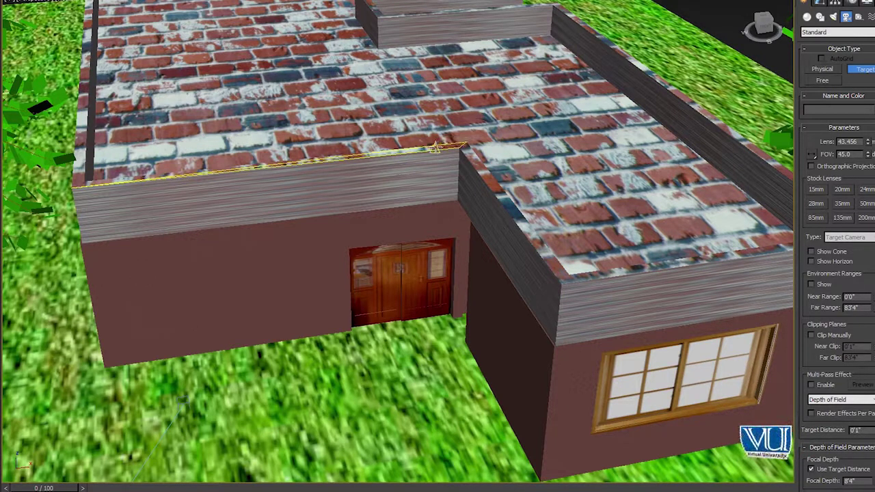
left_click_drag(436, 147, 441, 283)
left_click_drag(479, 195, 454, 217)
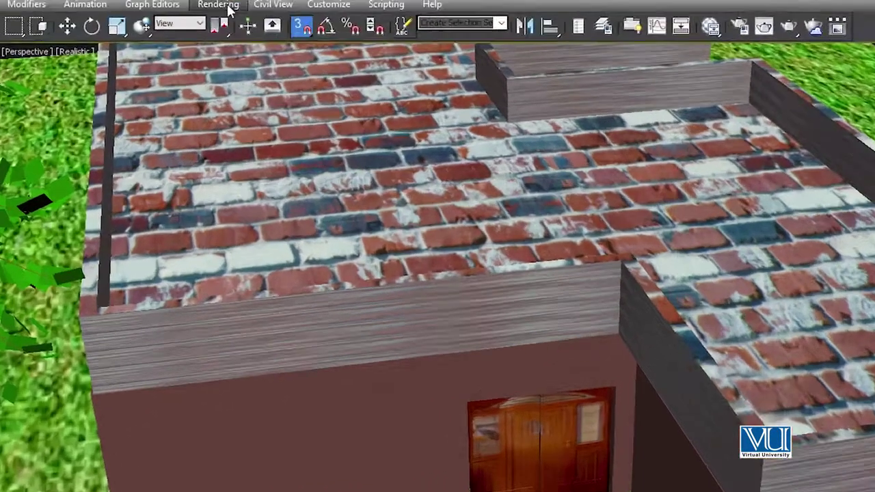
Step: Render the Perspective view showing the house's door and window up close
left_click(225, 5)
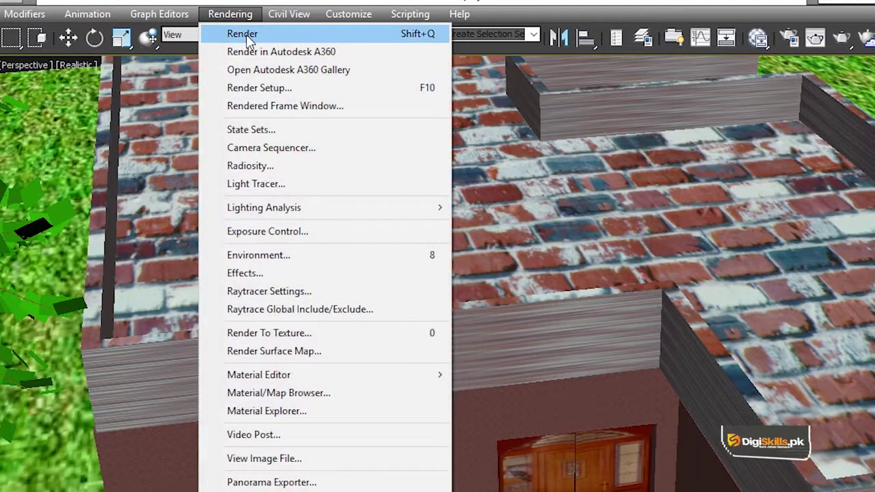
left_click(246, 35)
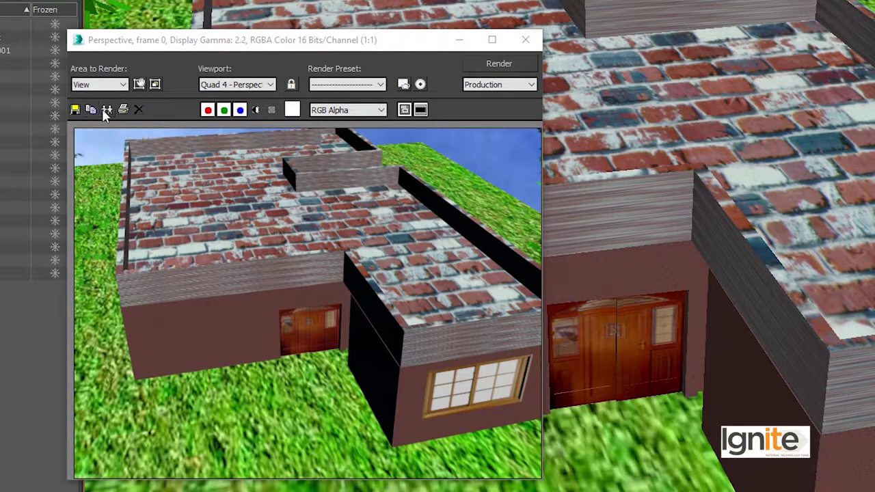
Step: Save the render to the Desktop as the JPEG '3d image' at quality 95
left_click(76, 110)
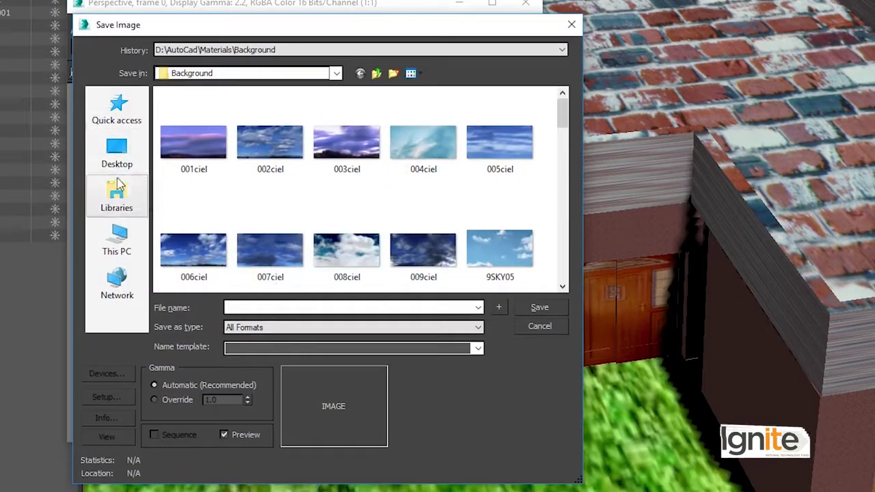
left_click(117, 158)
left_click(280, 330)
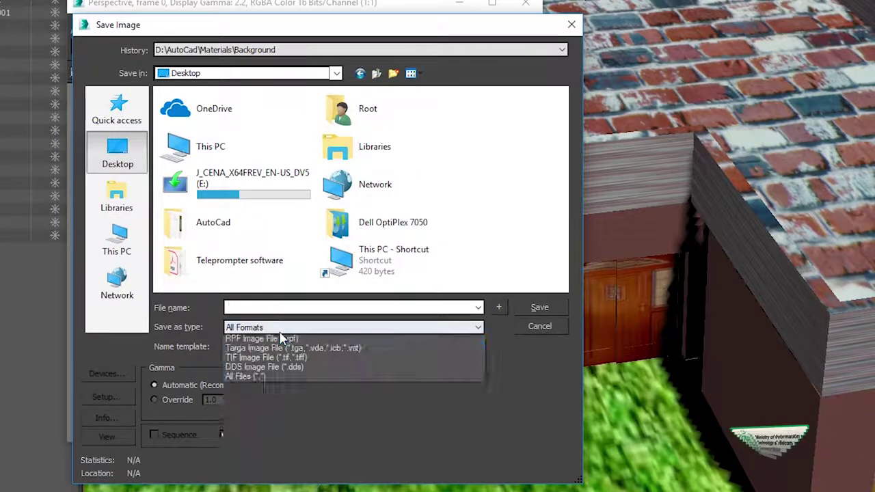
left_click(280, 335)
left_click(273, 307)
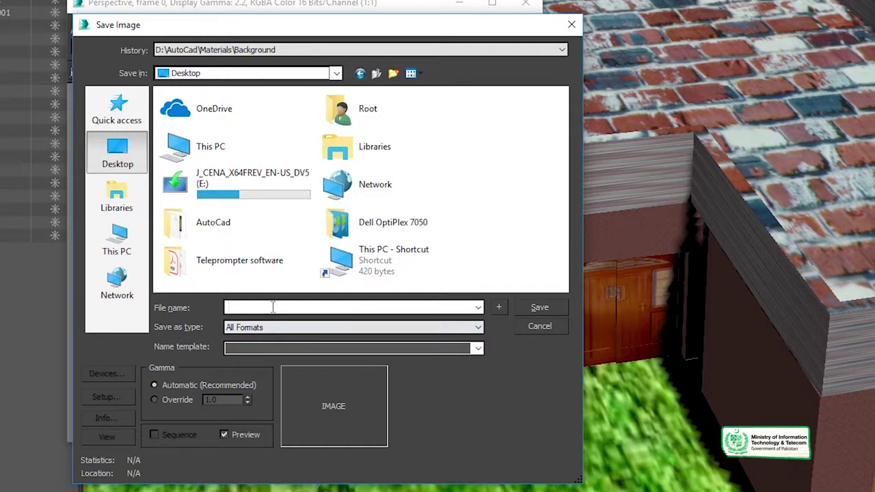
type("3")
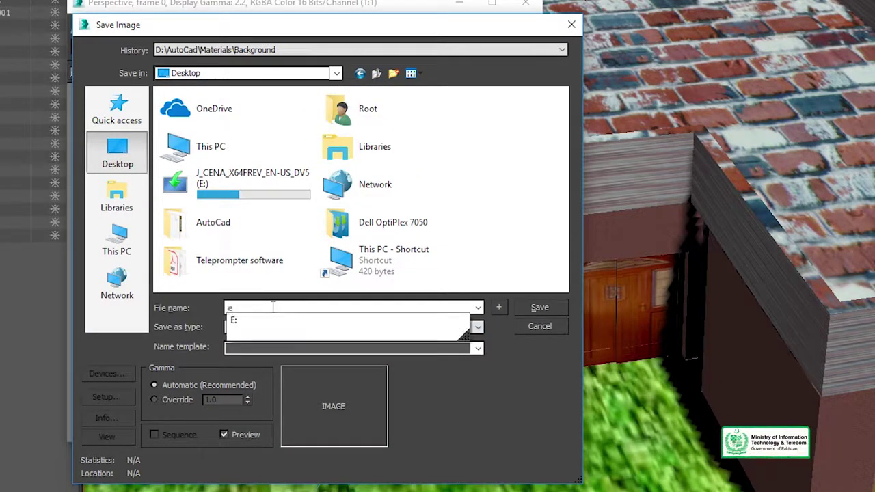
type("d imag")
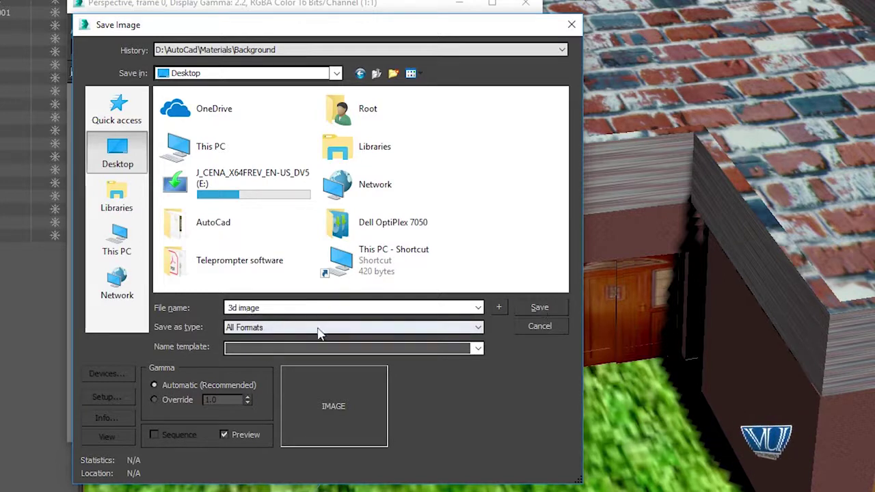
left_click(318, 330)
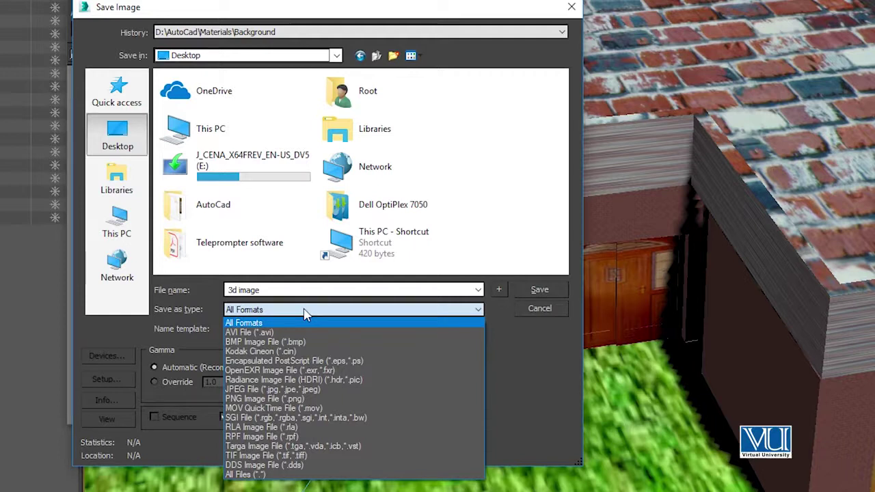
left_click(280, 389)
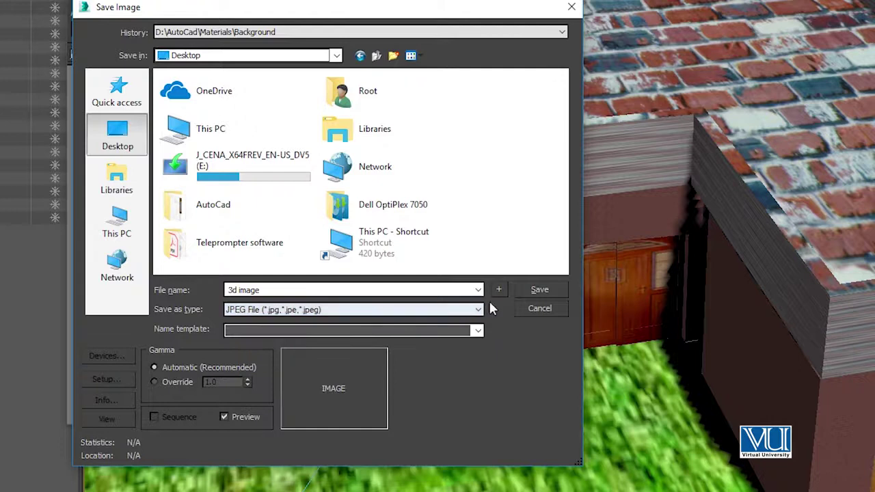
left_click(539, 291)
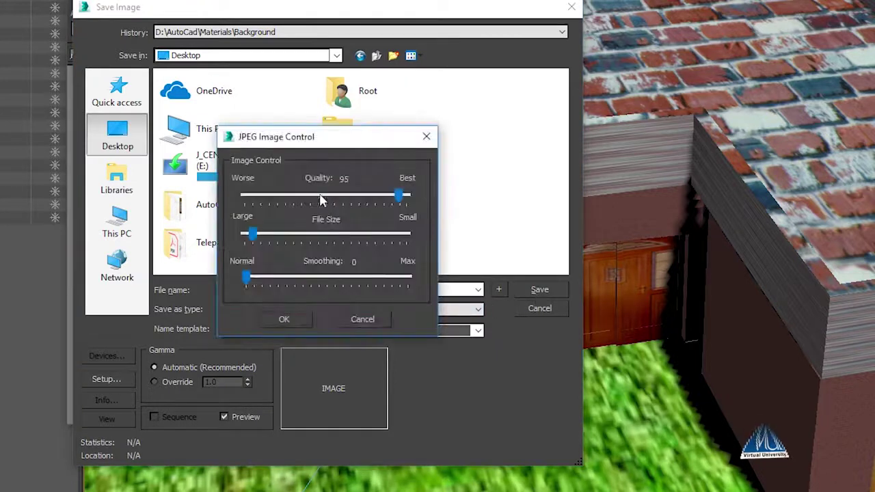
left_click(293, 318)
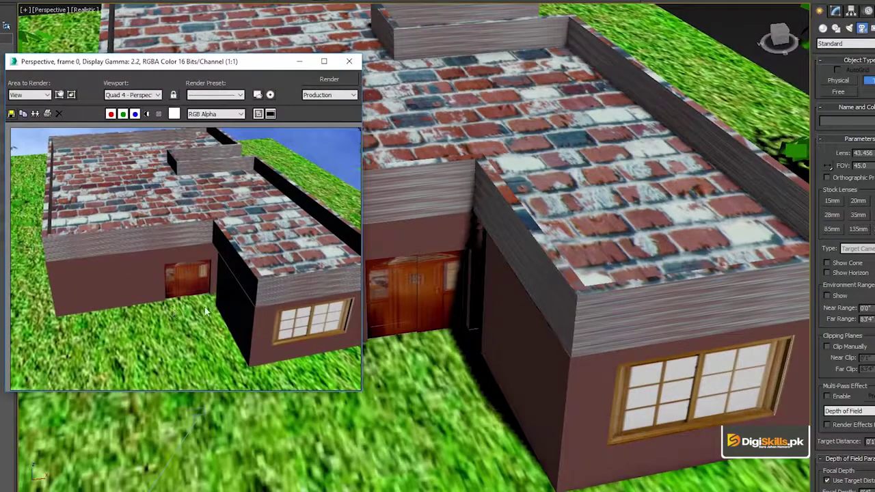
middle_click_drag(479, 136, 512, 140, "alt")
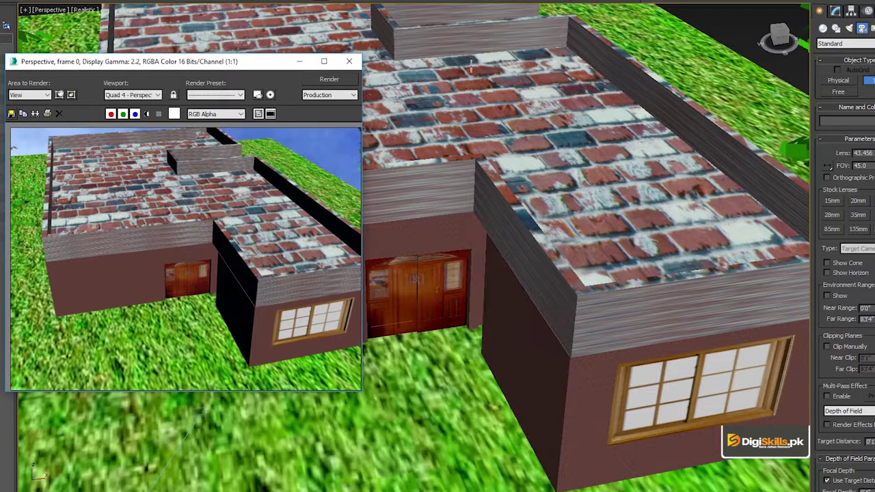
middle_click_drag(586, 27, 503, 125, "alt")
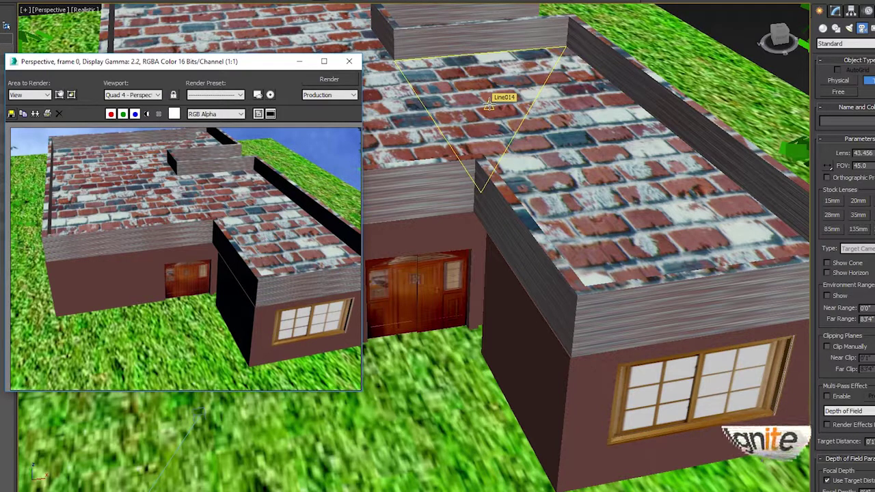
left_click_drag(489, 103, 567, 103)
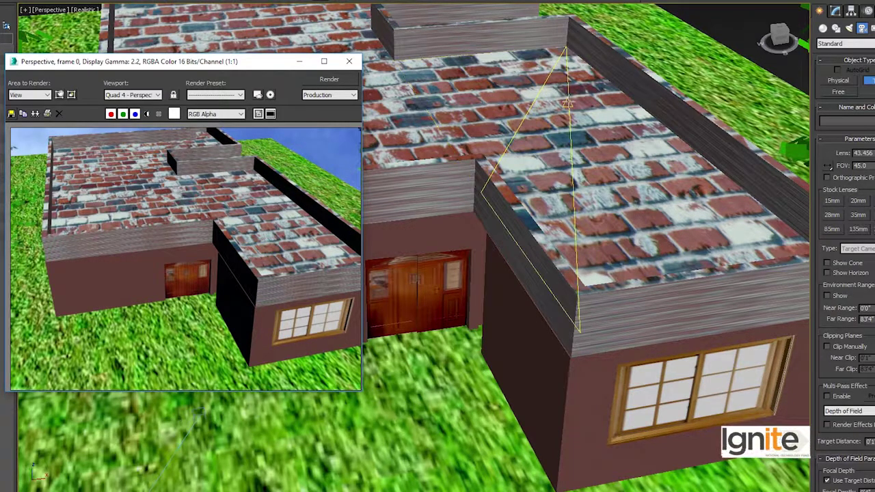
right_click(567, 103)
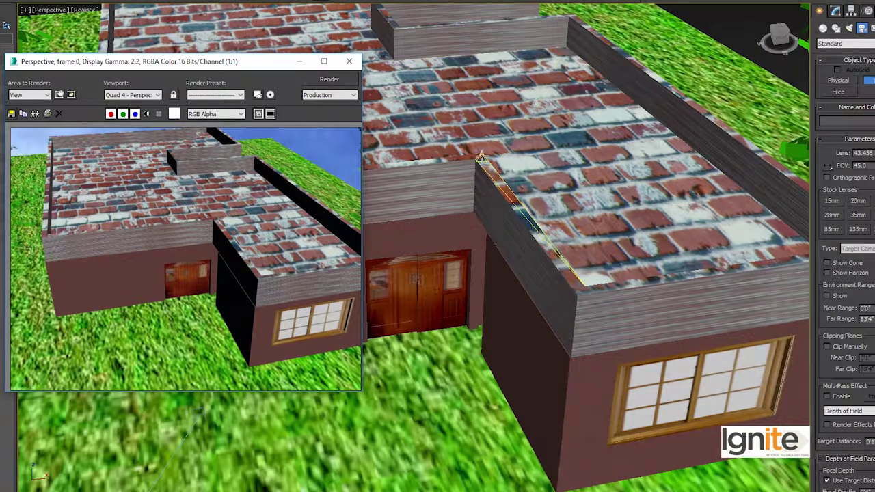